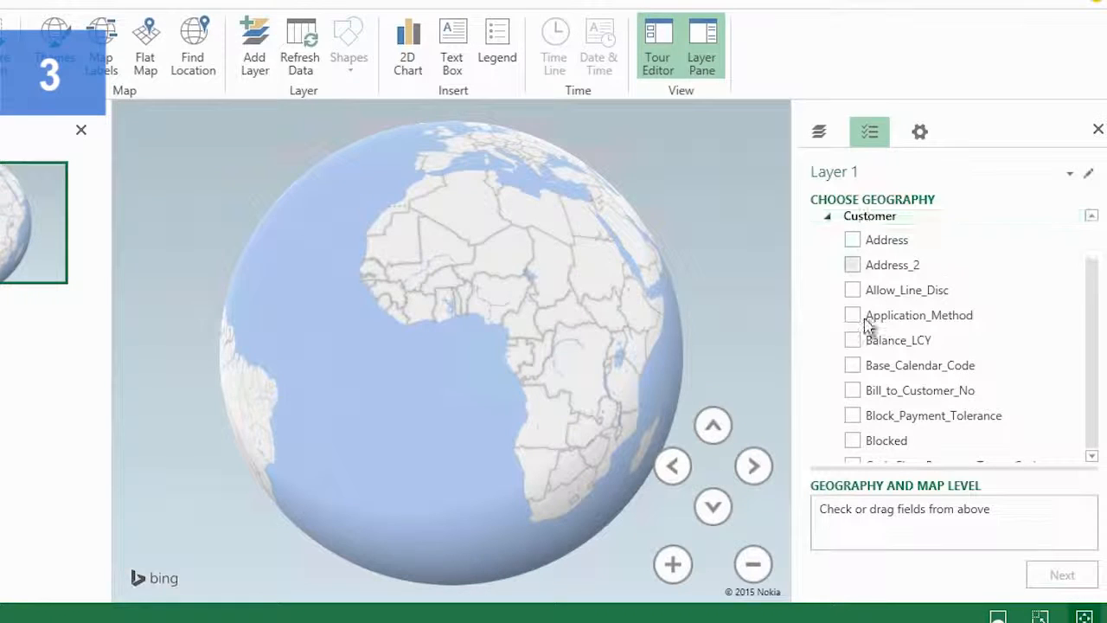
Choose Country_Region_Code from the Customer table as the layer's geography and set its map level to Country/Region.
{"action": "scroll", "coordinate": [1098, 424], "scroll_direction": "down", "scroll_amount": 3}
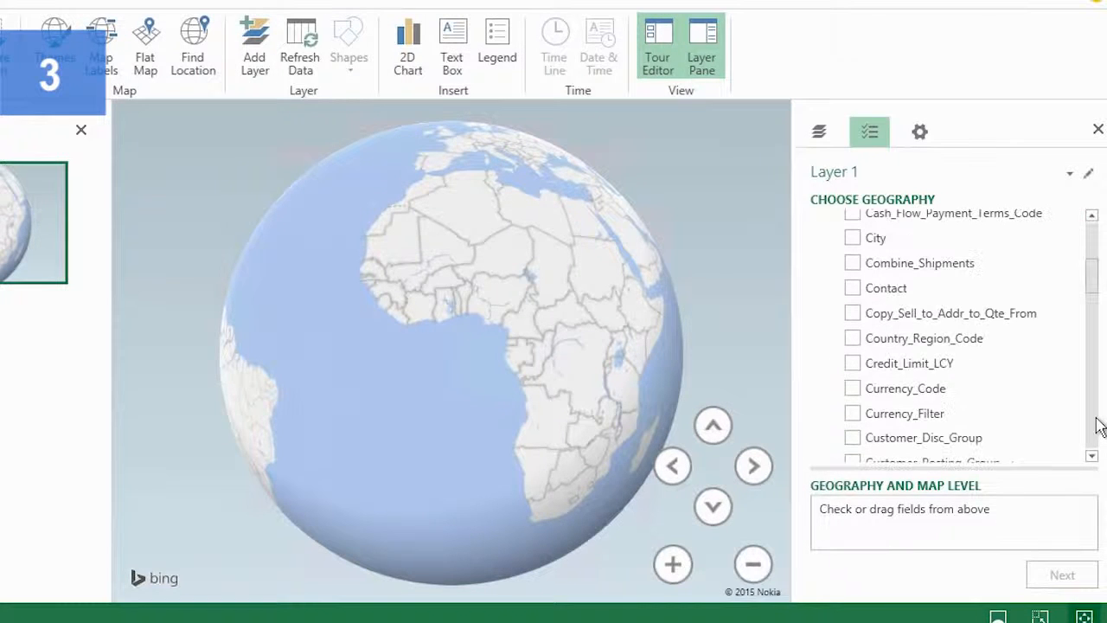
{"action": "left_click", "coordinate": [941, 344]}
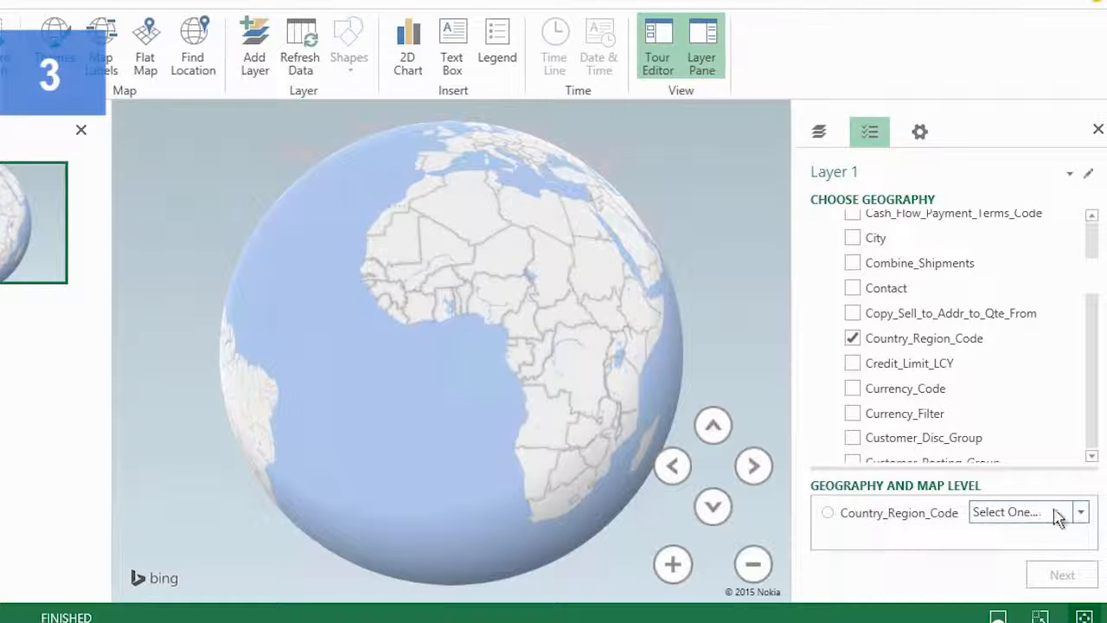
{"action": "left_click", "coordinate": [1080, 512]}
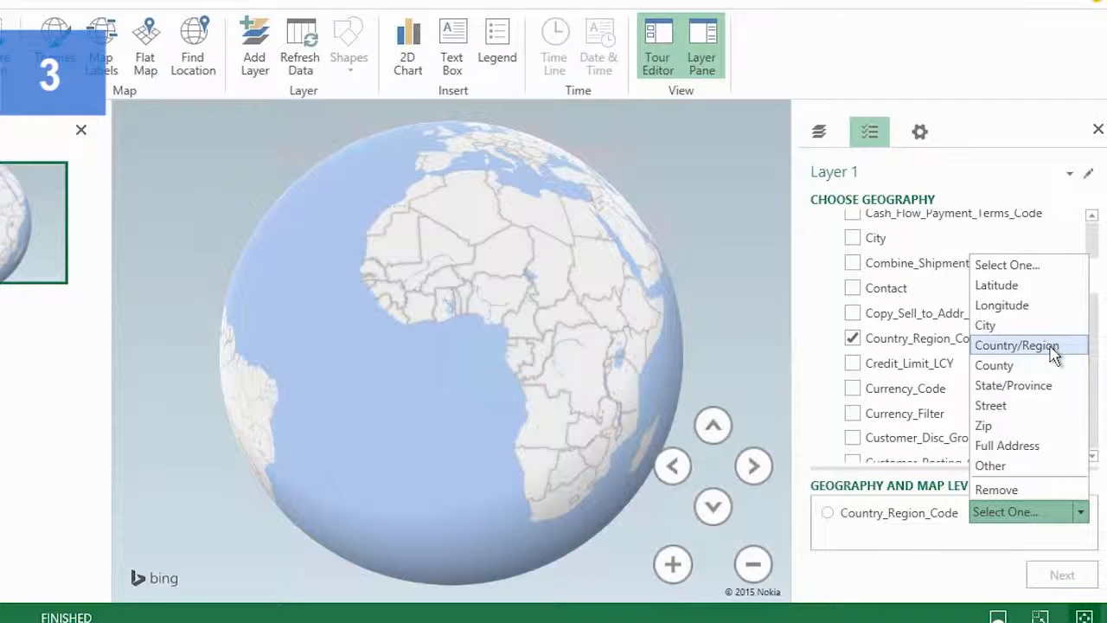
{"action": "left_click", "coordinate": [1017, 345]}
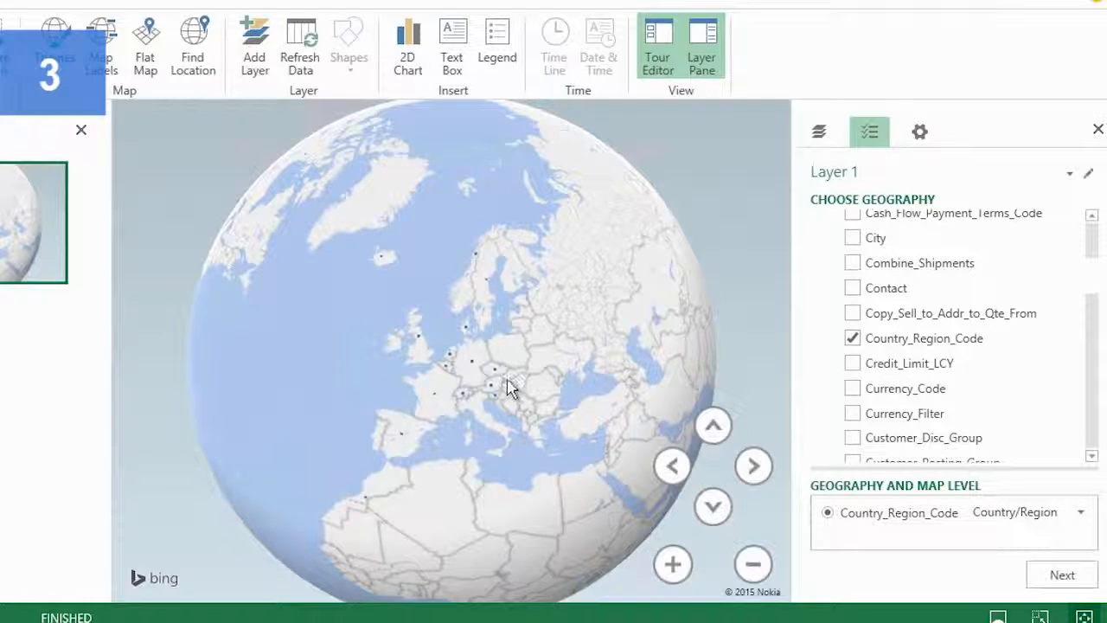
{"action": "scroll", "coordinate": [508, 389], "scroll_direction": "up", "scroll_amount": 5}
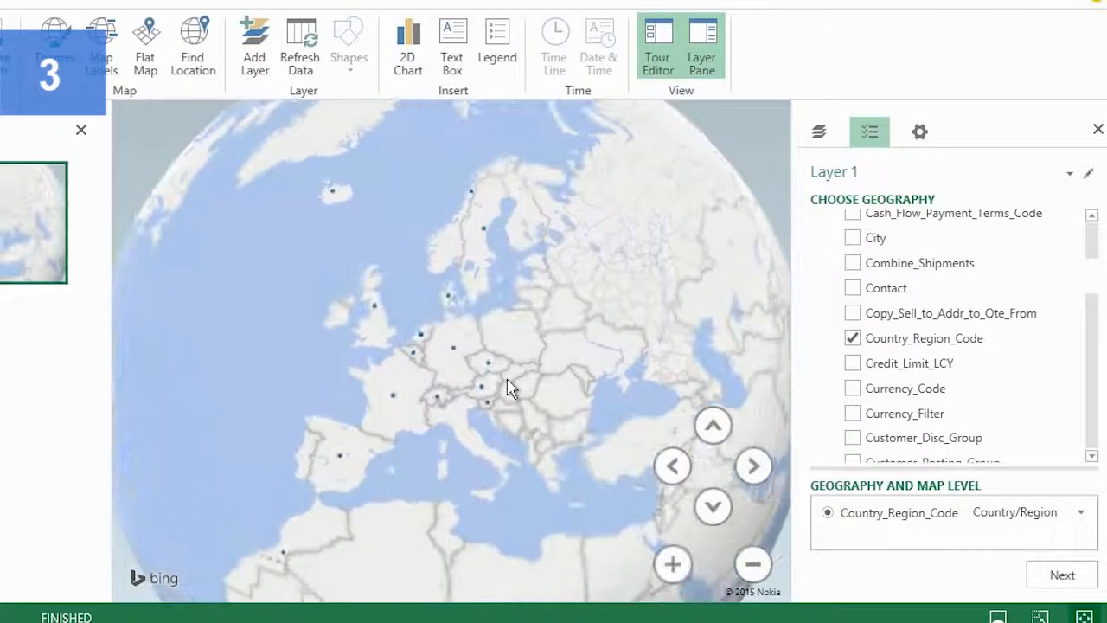
{"action": "scroll", "coordinate": [508, 389], "scroll_direction": "up", "scroll_amount": 2}
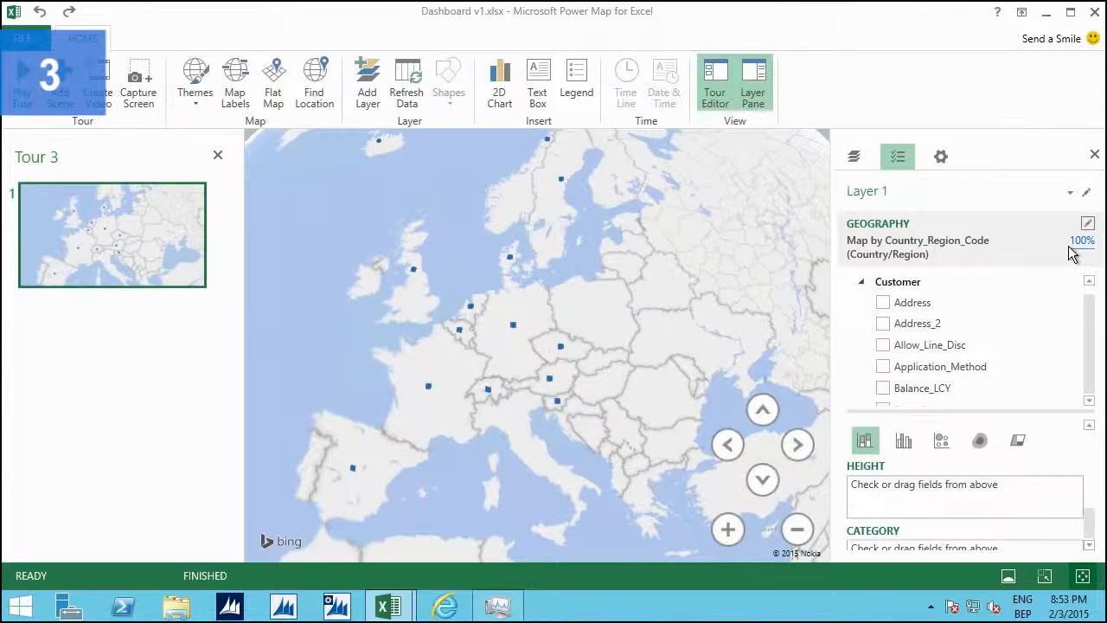
Plot the Amount field from SalesInvoiceLine as the column height and remove the legend from the map.
{"action": "left_click", "coordinate": [861, 281]}
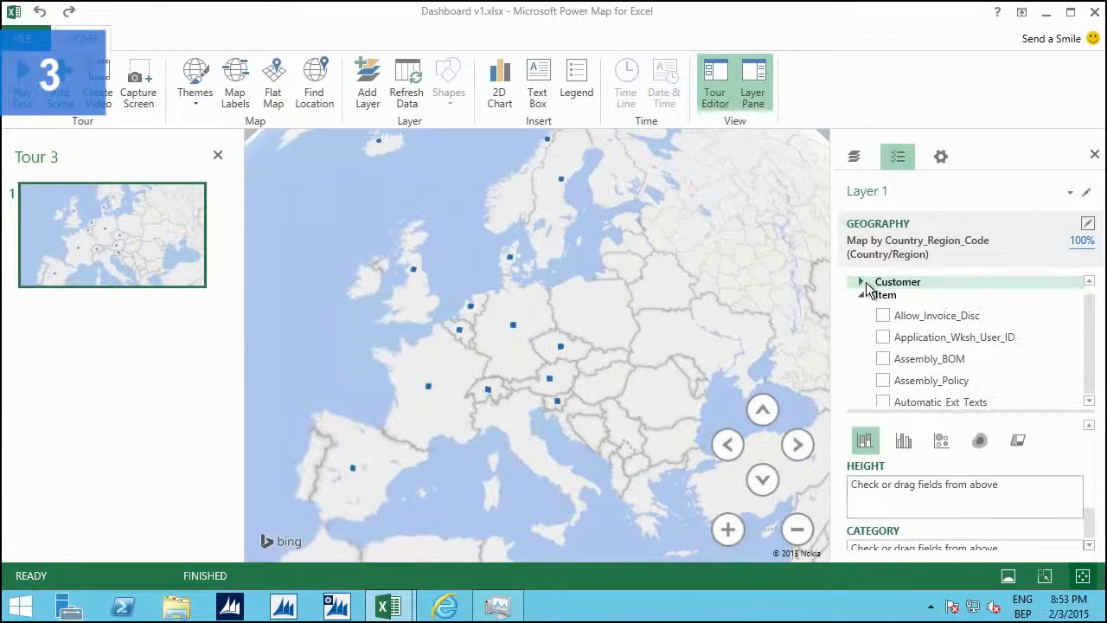
{"action": "left_click", "coordinate": [862, 295]}
{"action": "left_click_drag", "start_coordinate": [860, 303], "coordinate": [916, 387]}
{"action": "left_click", "coordinate": [914, 375]}
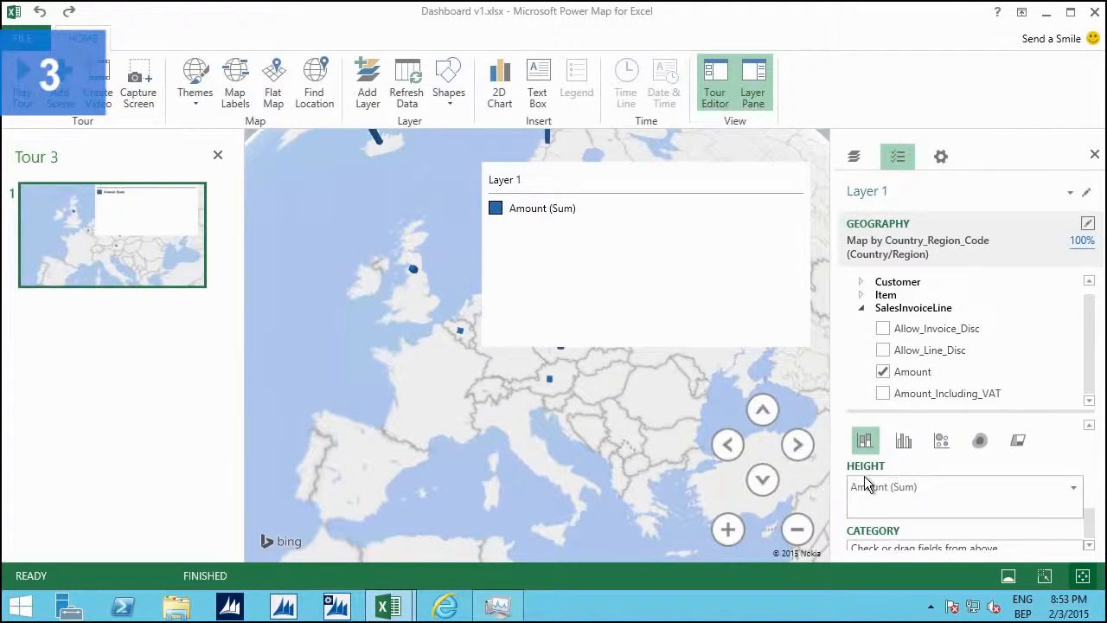
{"action": "left_click", "coordinate": [803, 151]}
{"action": "left_click", "coordinate": [760, 479]}
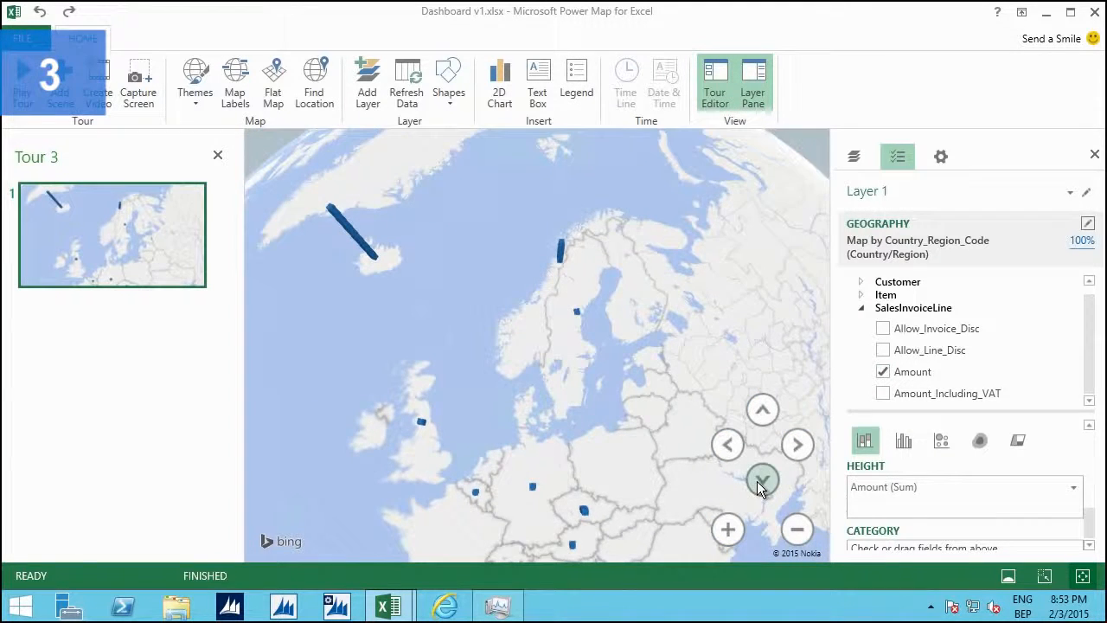
{"action": "left_click", "coordinate": [757, 482]}
{"action": "left_click", "coordinate": [757, 482]}
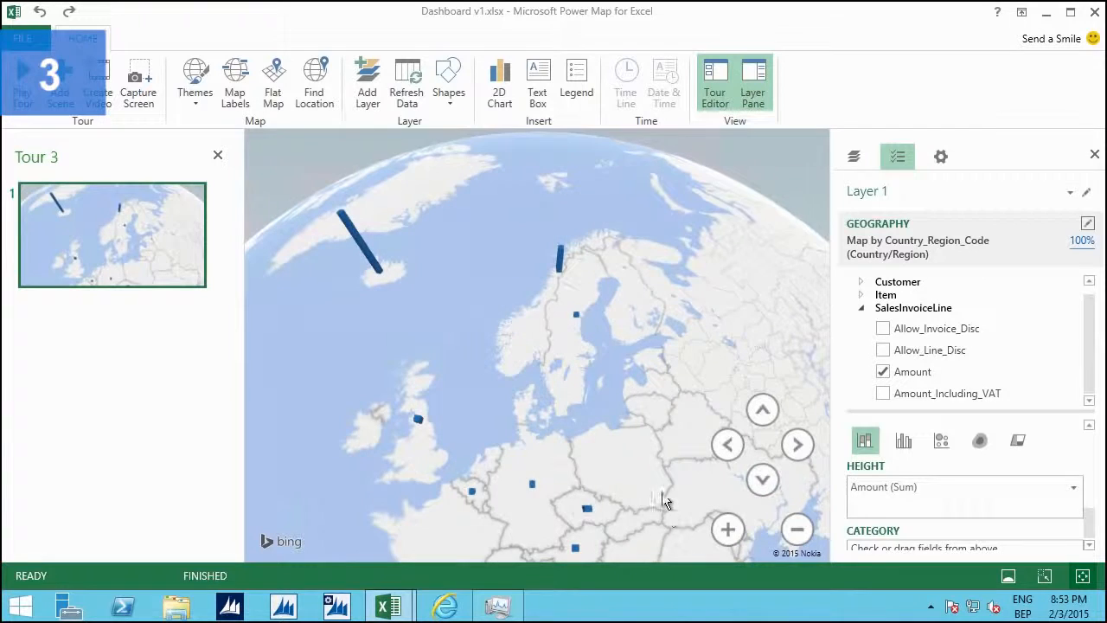
{"action": "left_click_drag", "start_coordinate": [664, 501], "coordinate": [654, 454]}
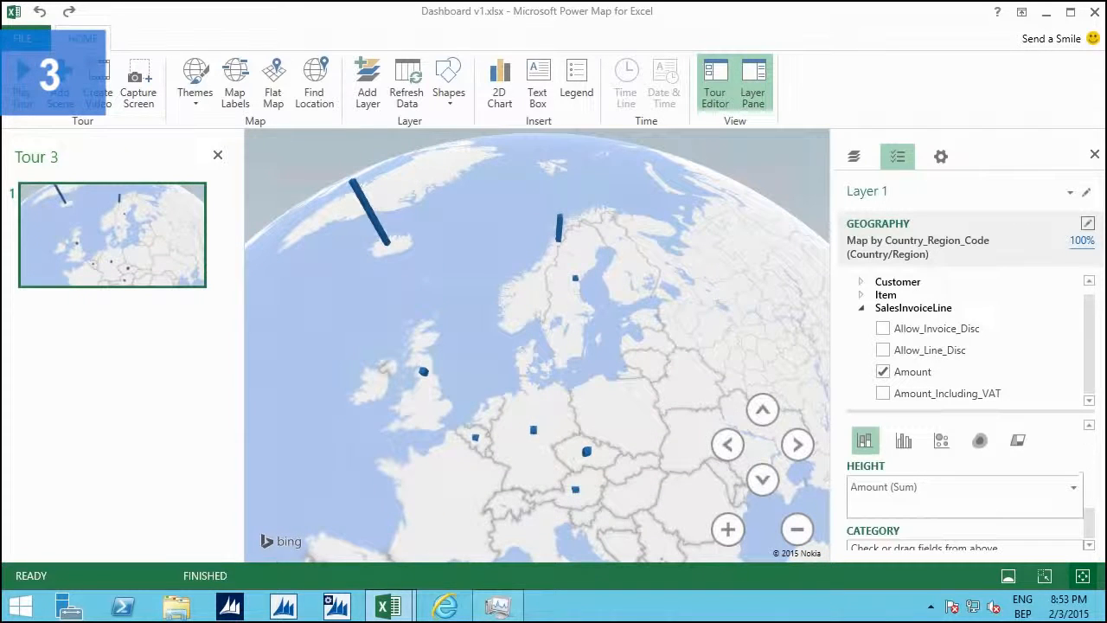
Assign the SalesInvoiceLine Posting_Date field as the layer's time field and play the timeline.
{"action": "scroll", "coordinate": [1091, 511], "scroll_direction": "down", "scroll_amount": 2}
{"action": "scroll", "coordinate": [1089, 383], "scroll_direction": "down", "scroll_amount": 5}
{"action": "scroll", "coordinate": [1088, 383], "scroll_direction": "down", "scroll_amount": 10}
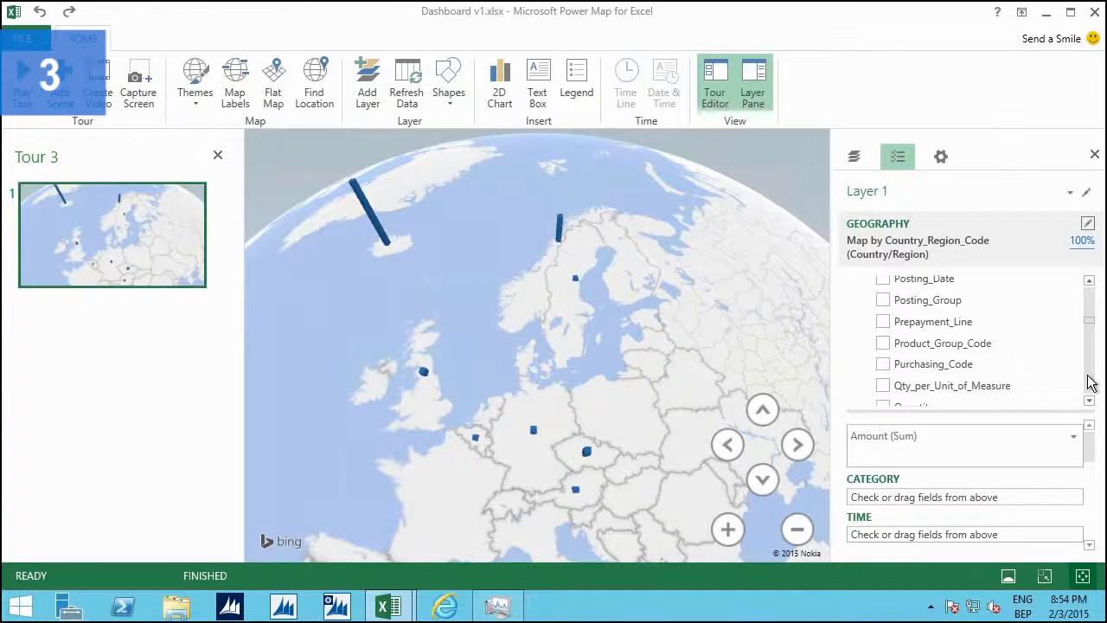
{"action": "left_click", "coordinate": [1090, 282]}
{"action": "left_click_drag", "start_coordinate": [939, 292], "coordinate": [953, 547]}
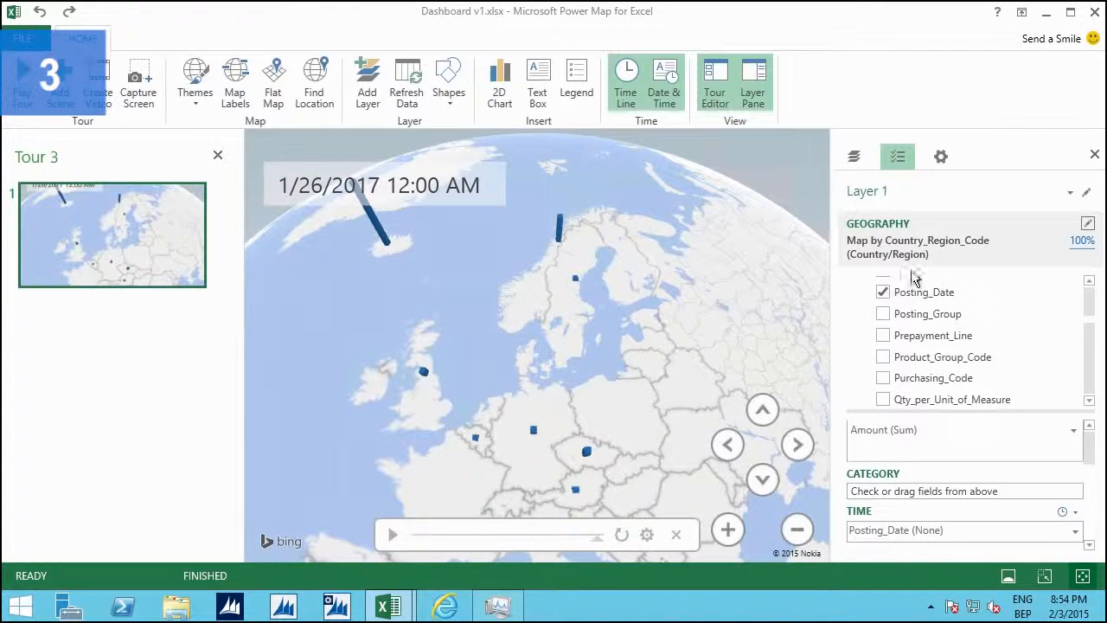
{"action": "left_click", "coordinate": [394, 536]}
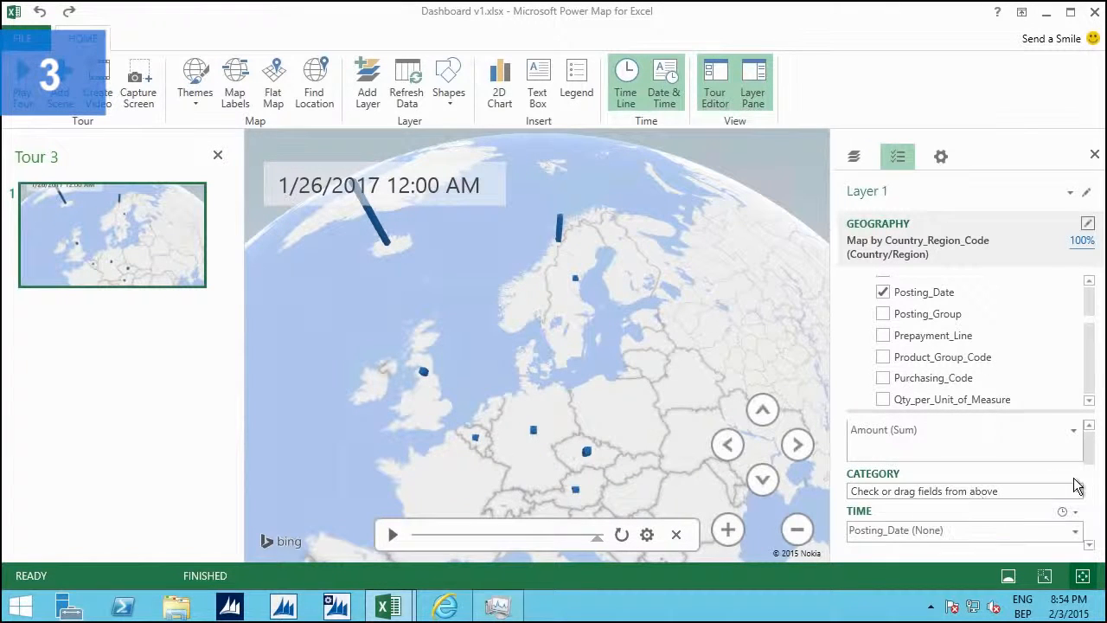
Try the clustered column, bubble and heat map visualizations on Layer 1, and settle on Region.
{"action": "scroll", "coordinate": [1088, 447], "scroll_direction": "up", "scroll_amount": 2}
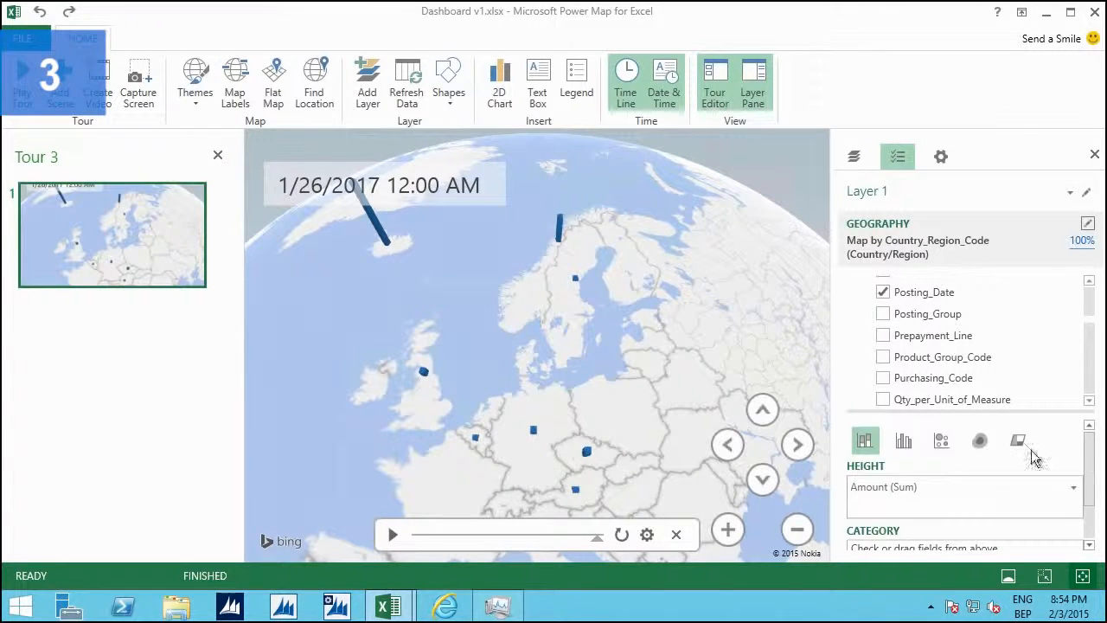
{"action": "left_click", "coordinate": [904, 441]}
{"action": "left_click", "coordinate": [942, 441]}
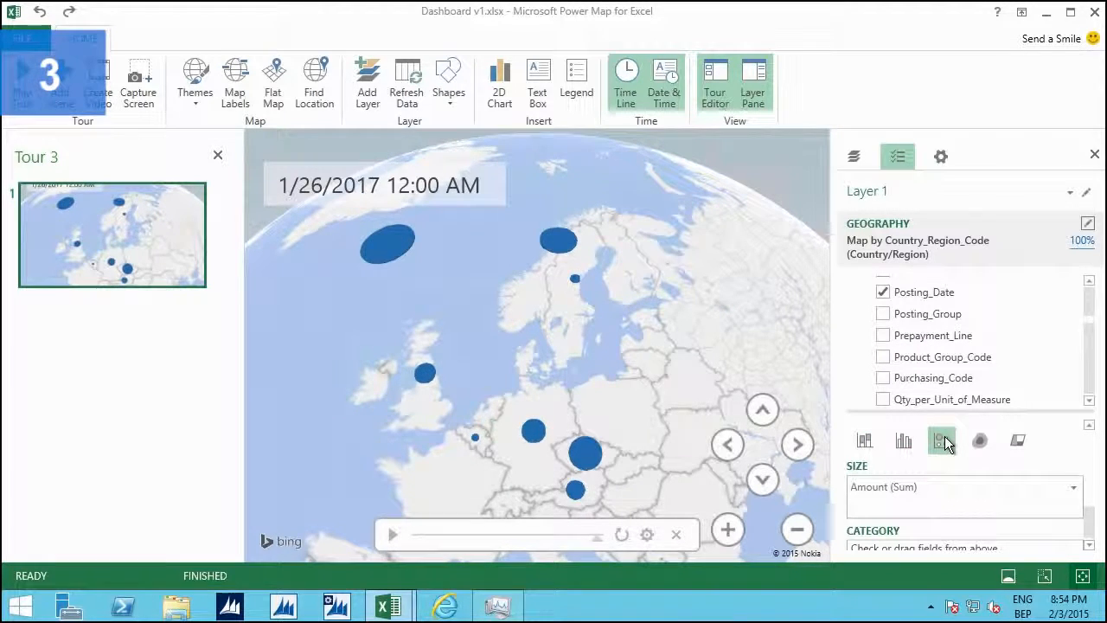
{"action": "left_click", "coordinate": [981, 441]}
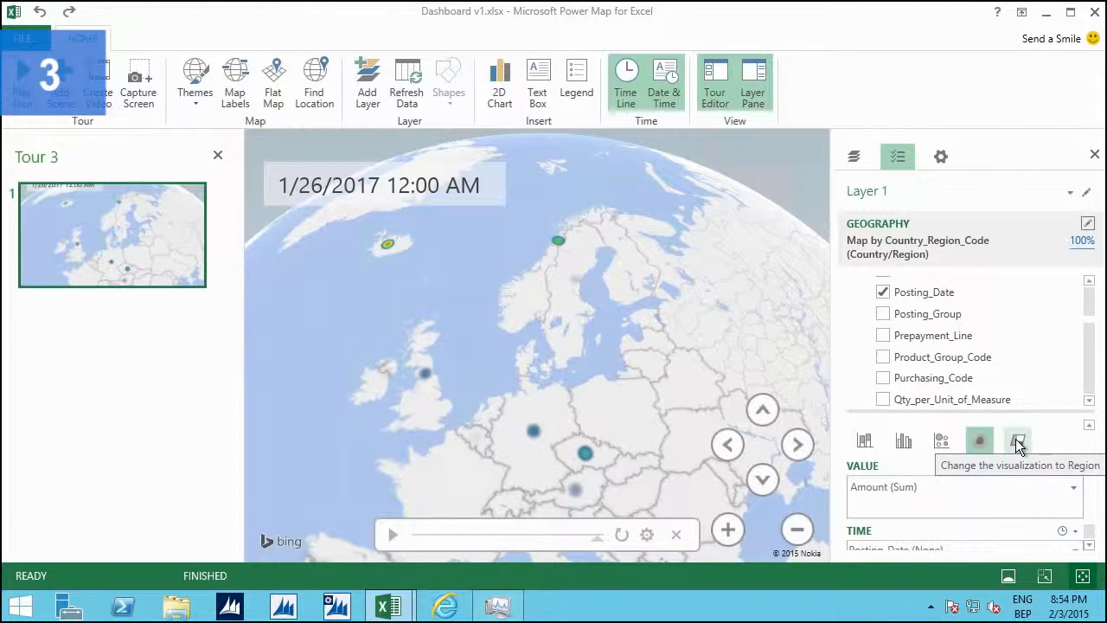
{"action": "left_click", "coordinate": [1017, 441]}
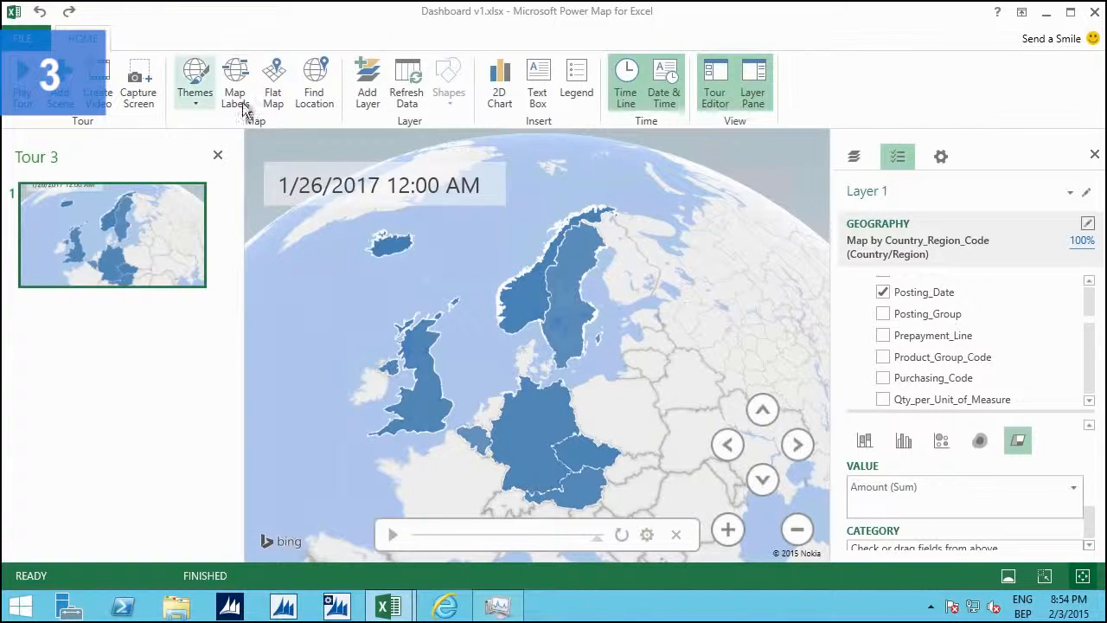
Apply the light grey theme and display the map as a flat map with map labels.
{"action": "left_click", "coordinate": [192, 110]}
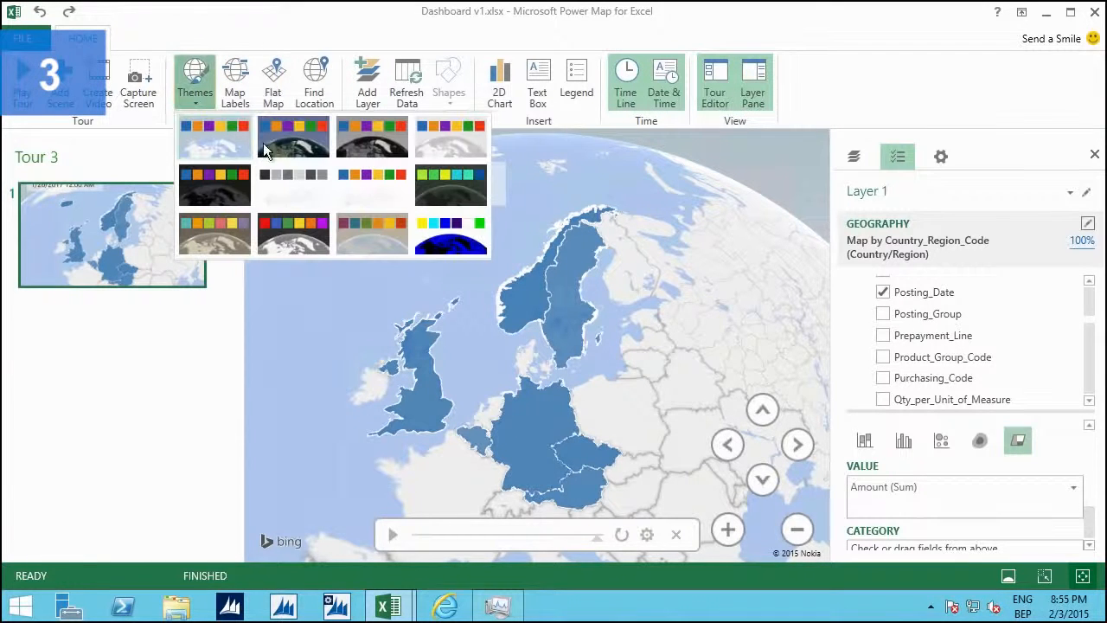
{"action": "left_click", "coordinate": [446, 139]}
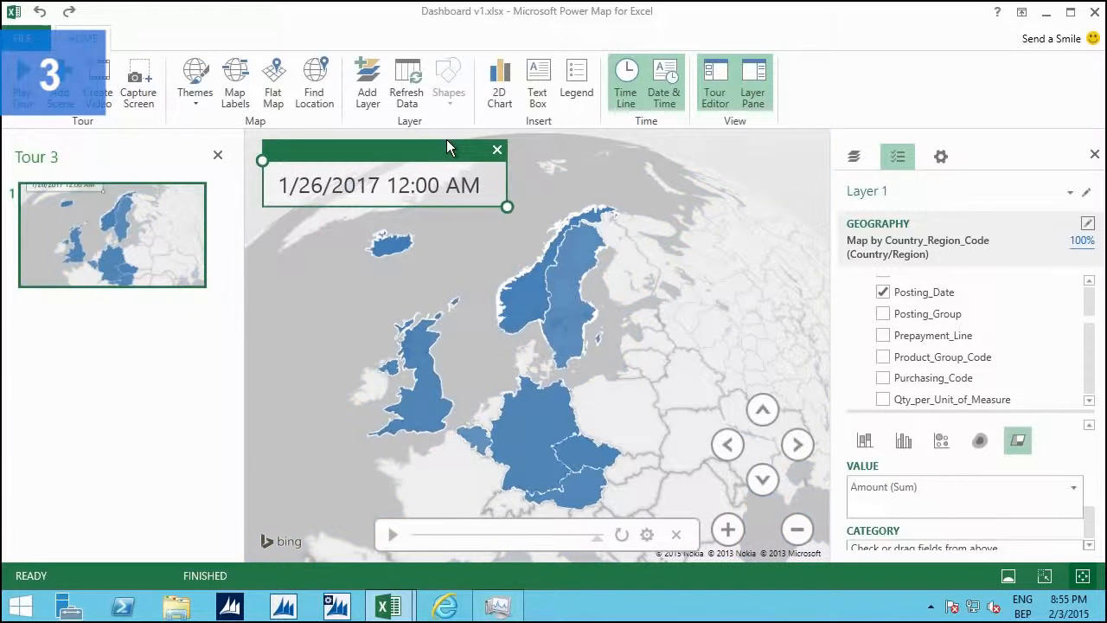
{"action": "left_click", "coordinate": [237, 92]}
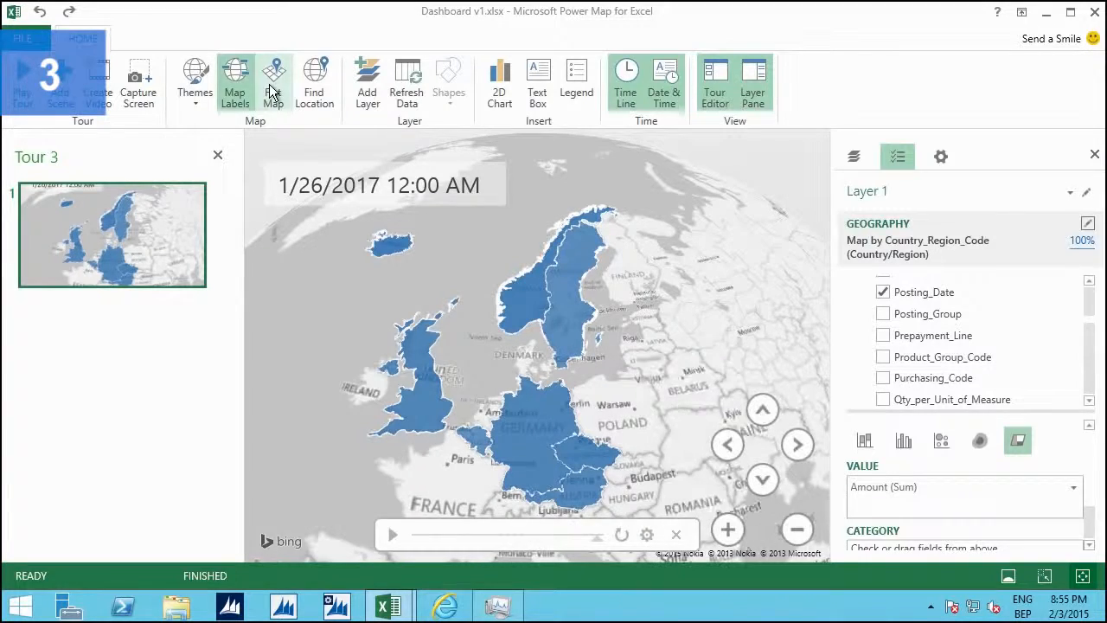
{"action": "left_click", "coordinate": [271, 92]}
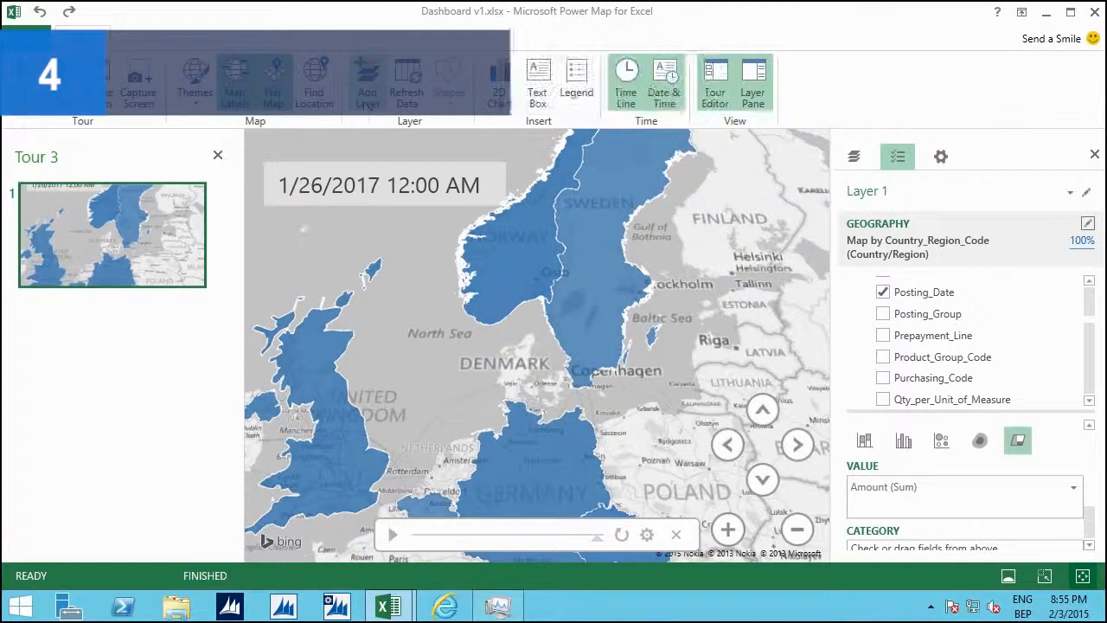
Add a second layer that maps the customer data by the City field at City level.
{"action": "left_click", "coordinate": [366, 95]}
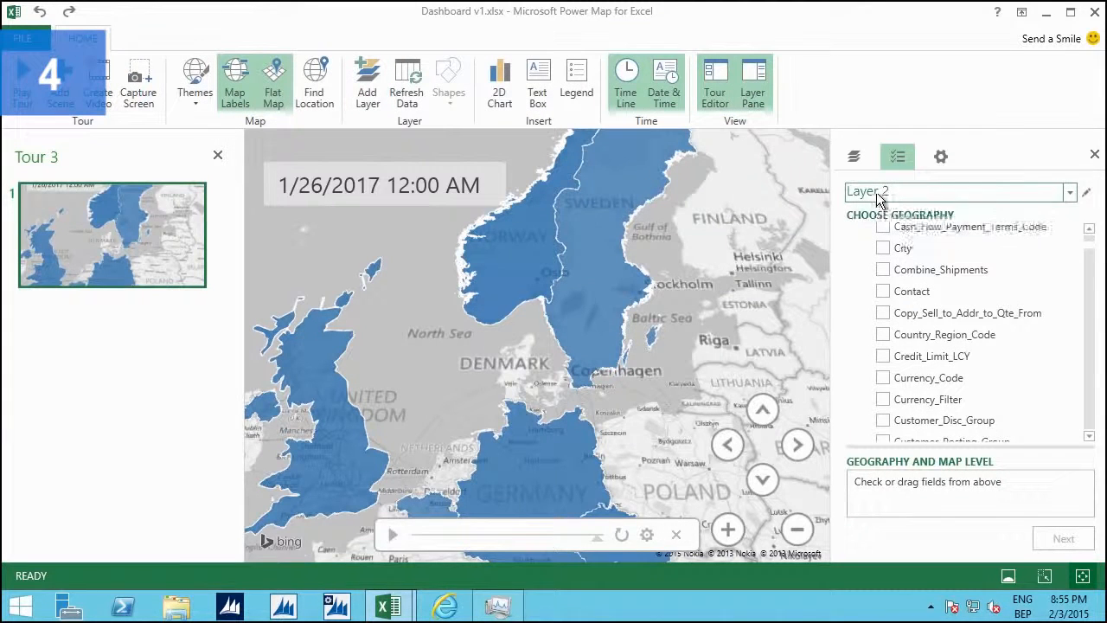
{"action": "left_click", "coordinate": [882, 248]}
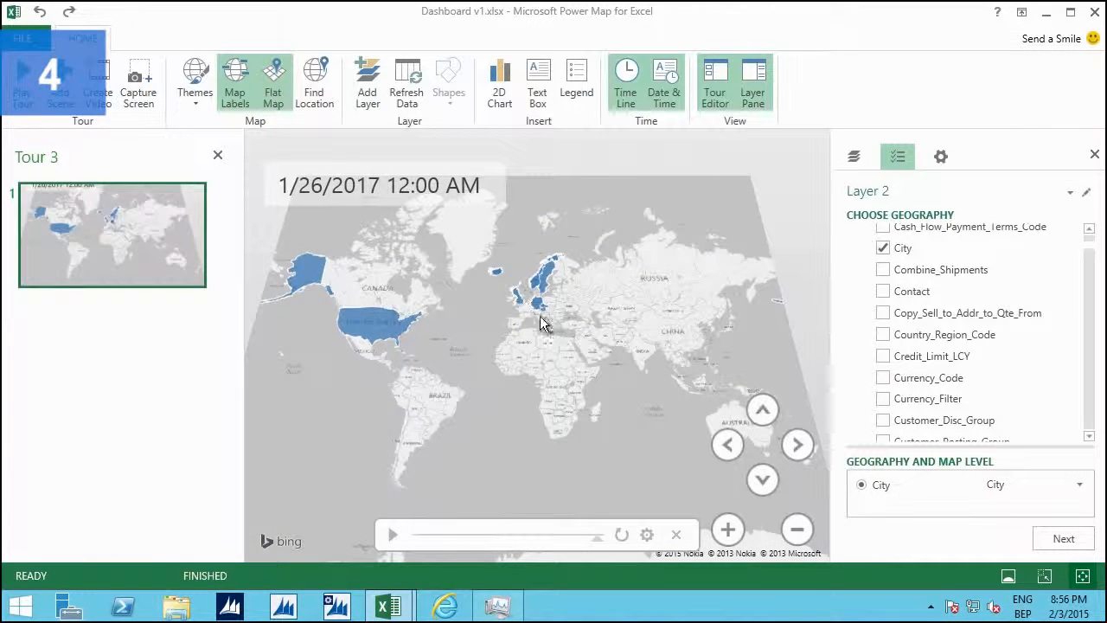
{"action": "scroll", "coordinate": [540, 322], "scroll_direction": "up", "scroll_amount": 3}
{"action": "left_click", "coordinate": [1062, 538]}
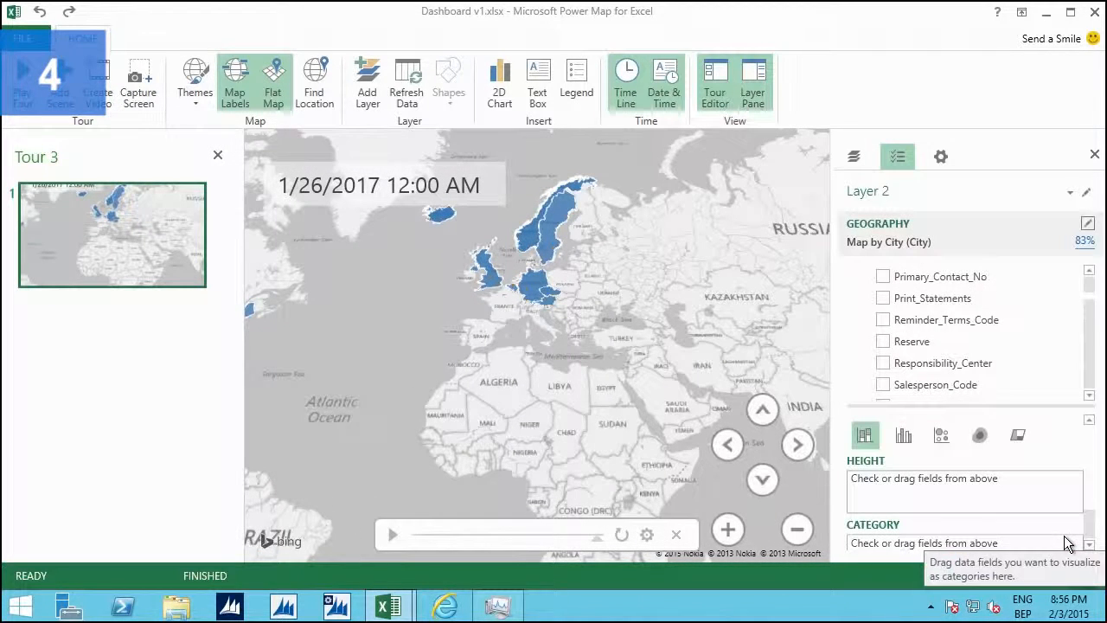
Review the mapping confidence report for the uncertain city locations on Layer 2, then close it.
{"action": "left_click", "coordinate": [1083, 242]}
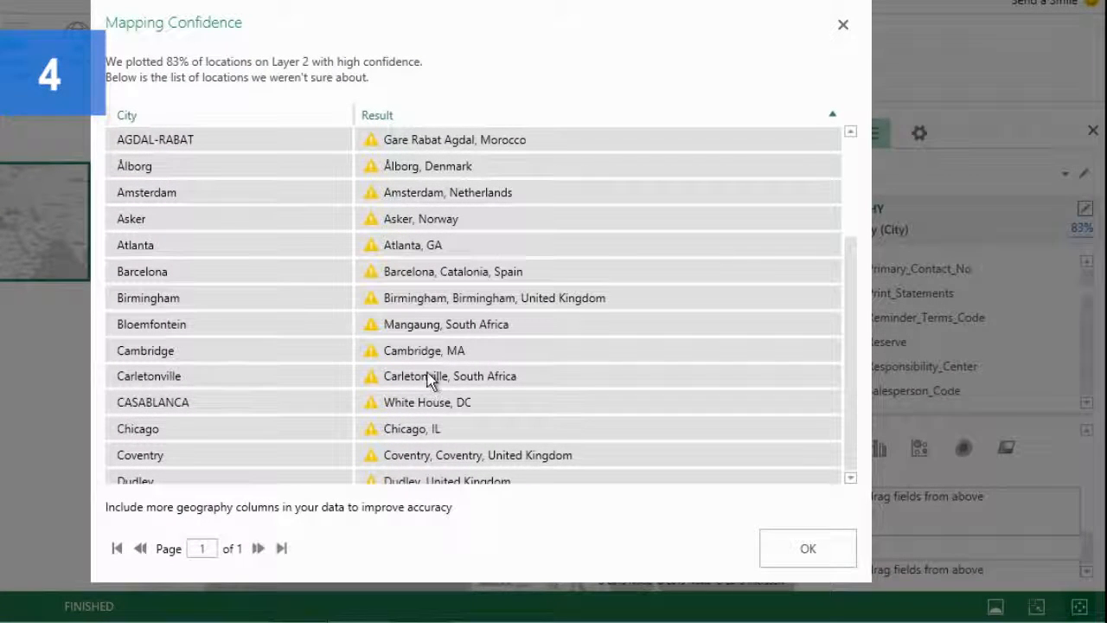
{"action": "scroll", "coordinate": [398, 375], "scroll_direction": "down", "scroll_amount": 11}
{"action": "scroll", "coordinate": [399, 375], "scroll_direction": "up", "scroll_amount": 11}
{"action": "scroll", "coordinate": [399, 374], "scroll_direction": "down", "scroll_amount": 10}
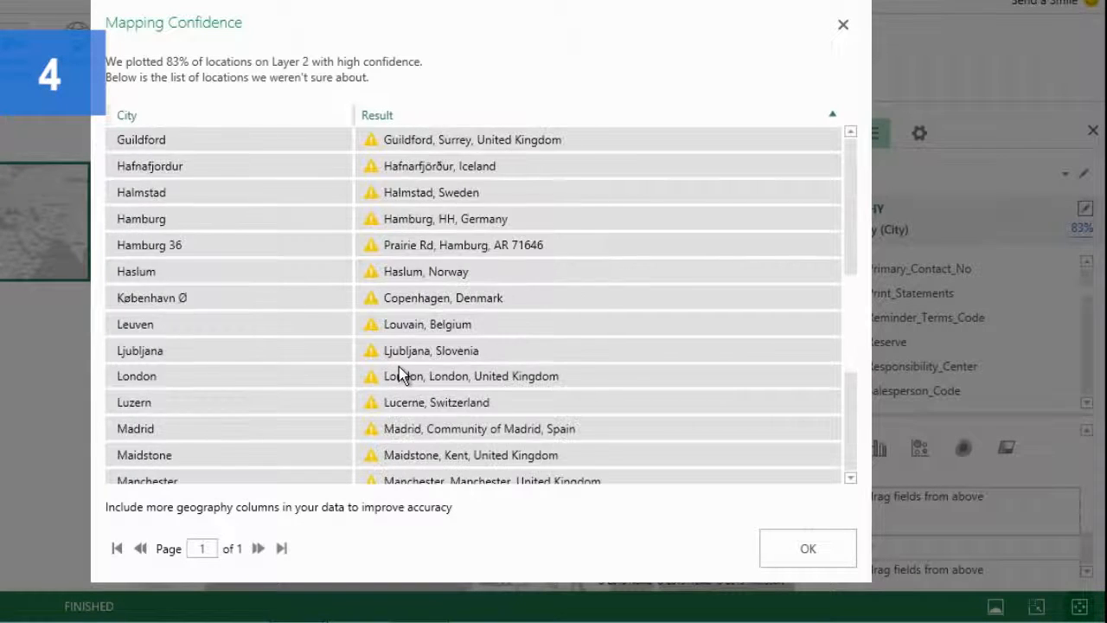
{"action": "left_click", "coordinate": [782, 545]}
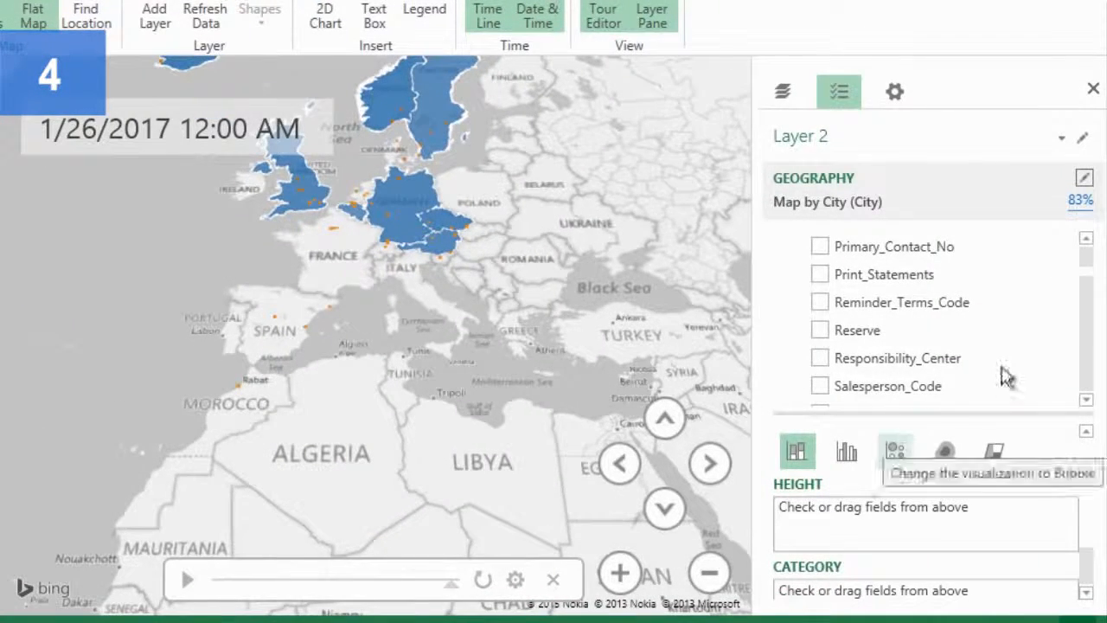
Plot the Amount field from SalesInvoiceLine as the height value on Layer 2.
{"action": "left_click_drag", "start_coordinate": [1086, 273], "coordinate": [1087, 245]}
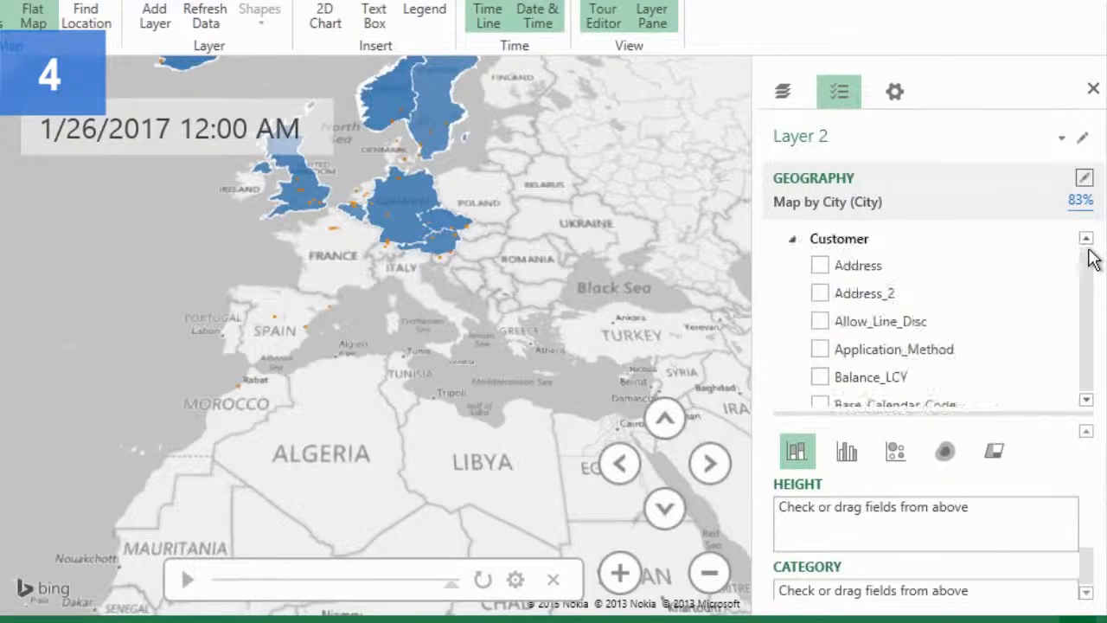
{"action": "left_click", "coordinate": [790, 240]}
{"action": "left_click", "coordinate": [790, 258]}
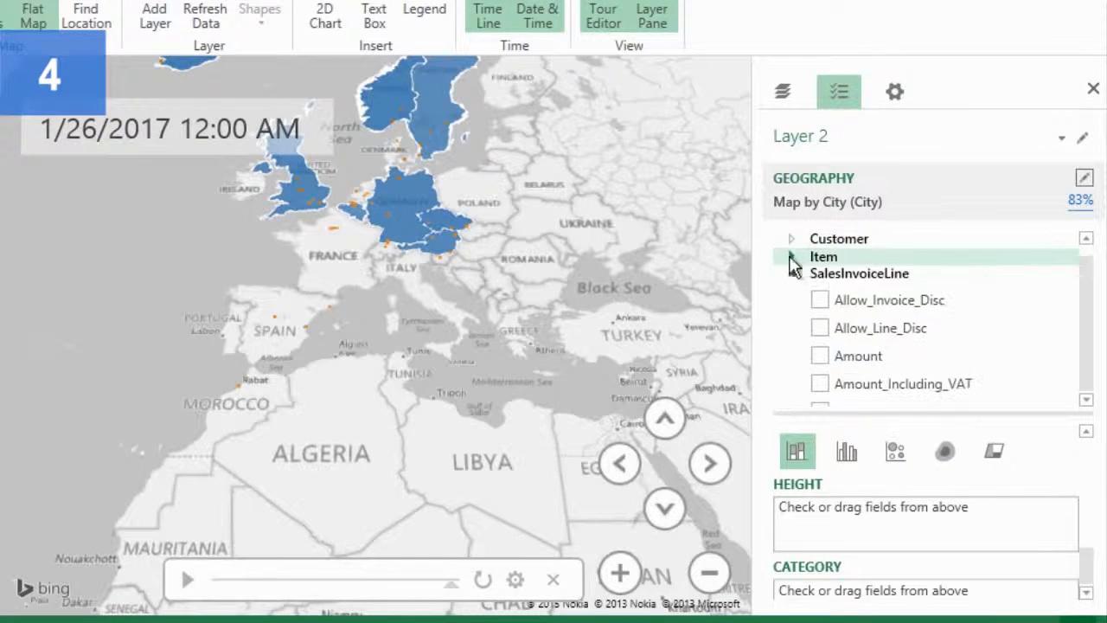
{"action": "left_click", "coordinate": [818, 356]}
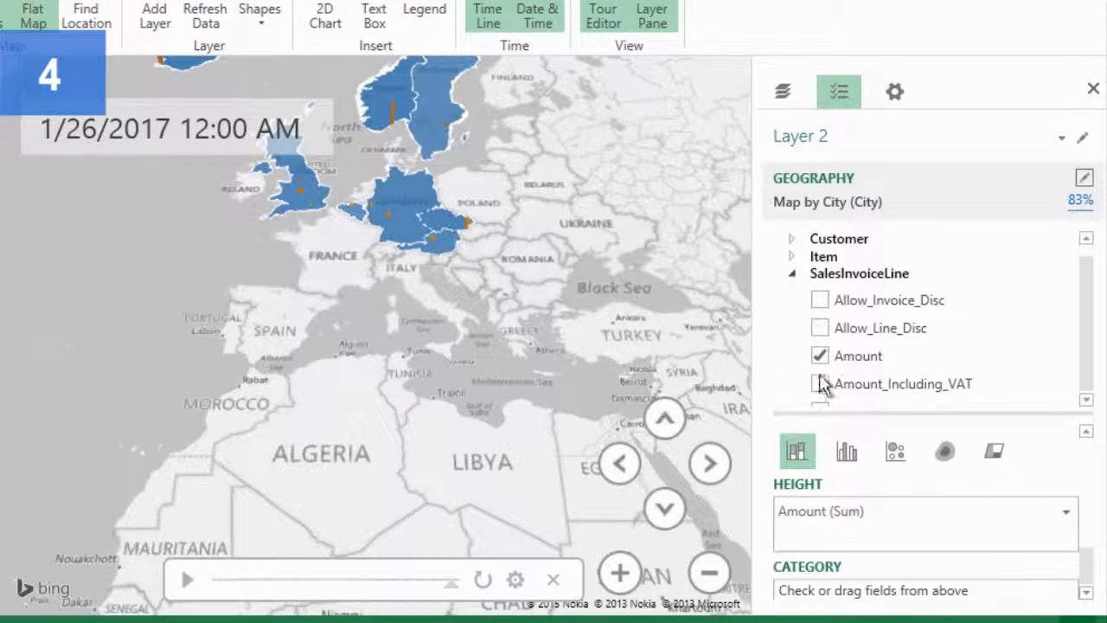
Try the heat map on Layer 2, switch it to Bubble, and inspect the city bubble in southern Norway.
{"action": "left_click", "coordinate": [945, 451]}
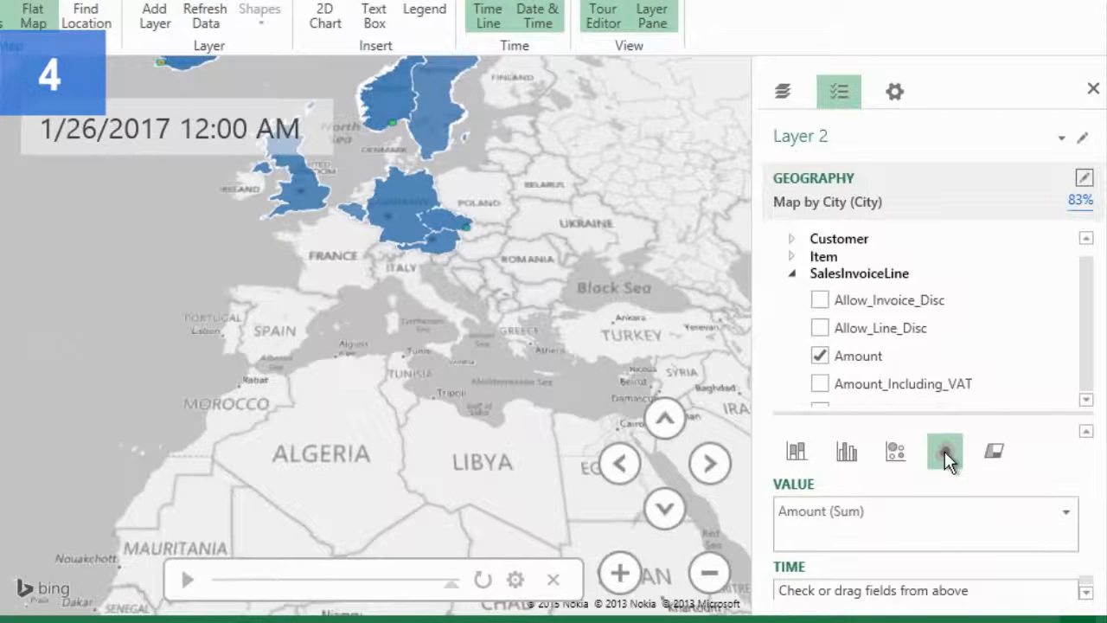
{"action": "left_click", "coordinate": [895, 451]}
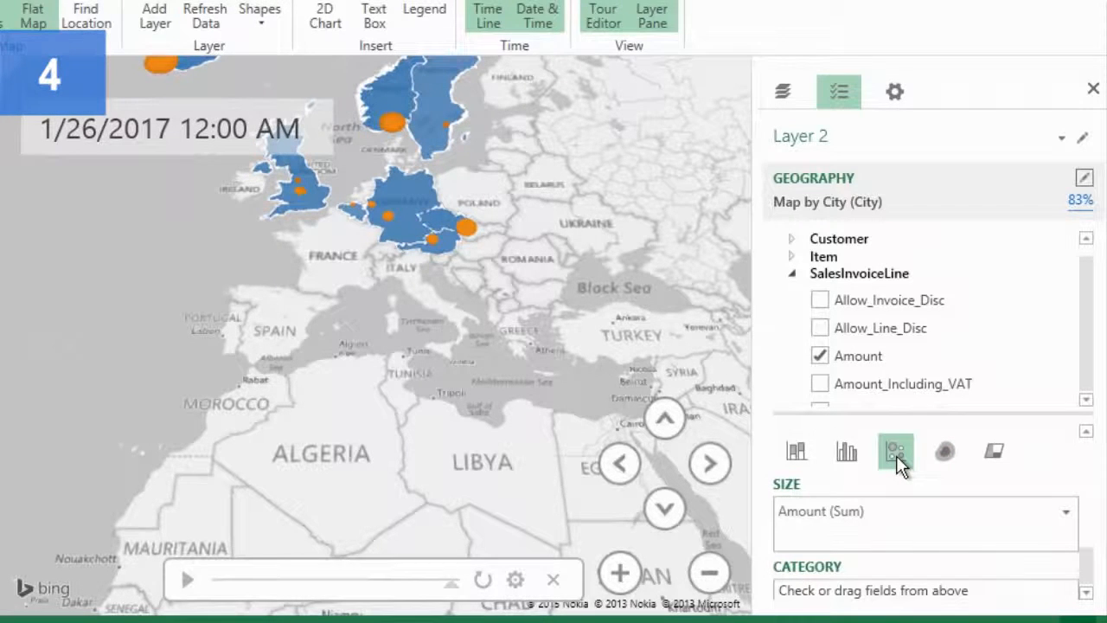
{"action": "left_click_drag", "start_coordinate": [562, 342], "coordinate": [566, 493]}
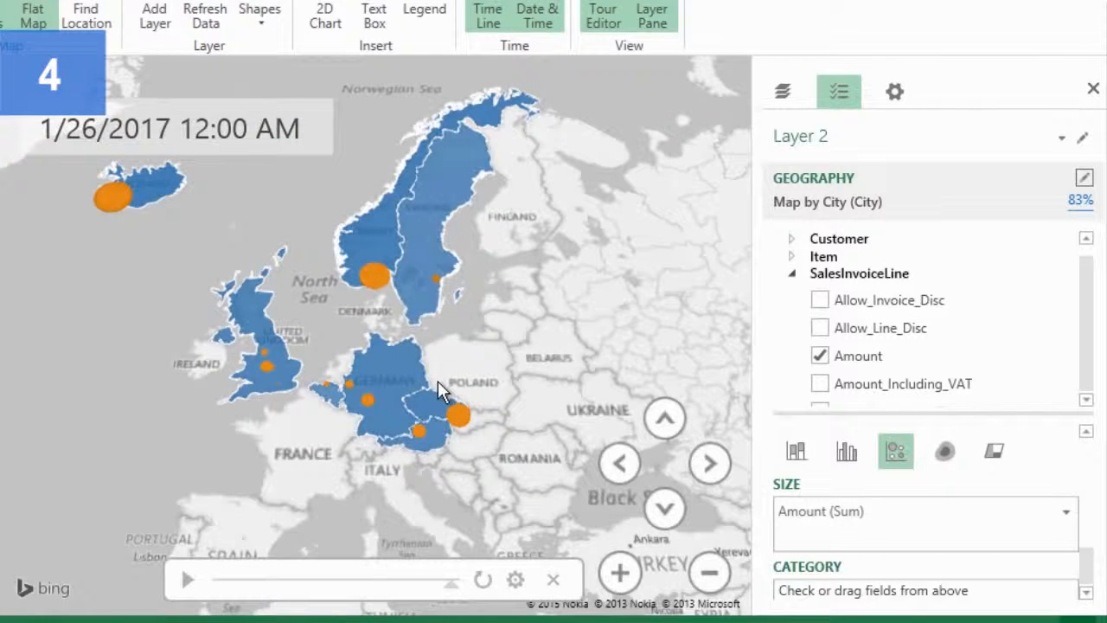
{"action": "mouse_move", "coordinate": [372, 284]}
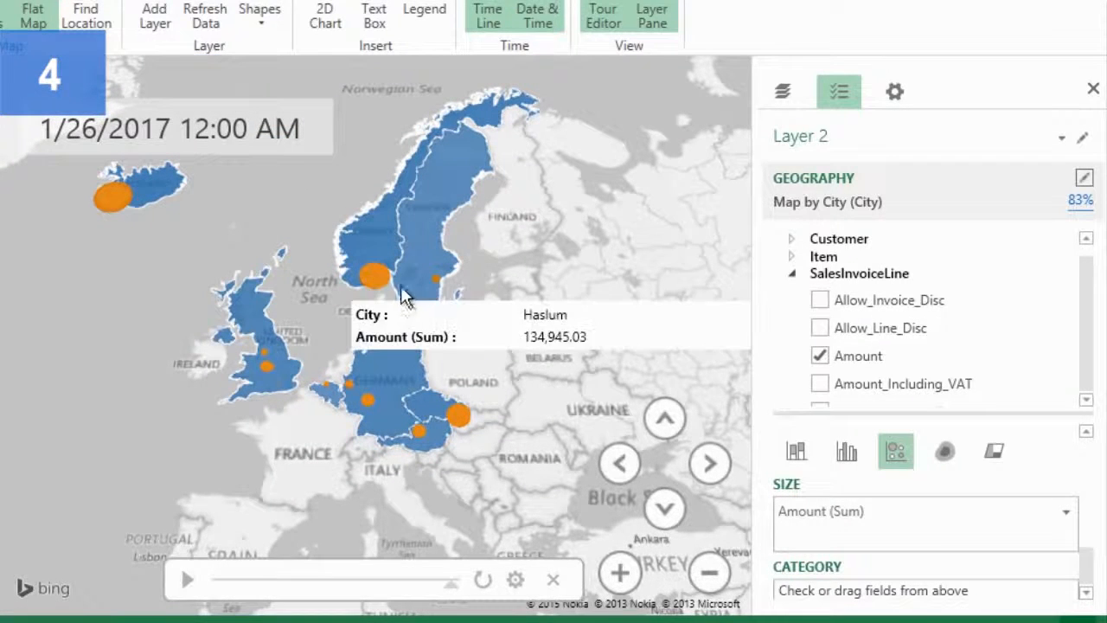
Hide the map's date and time display and insert a 2D chart based on Layer 1.
{"action": "mouse_move", "coordinate": [438, 264]}
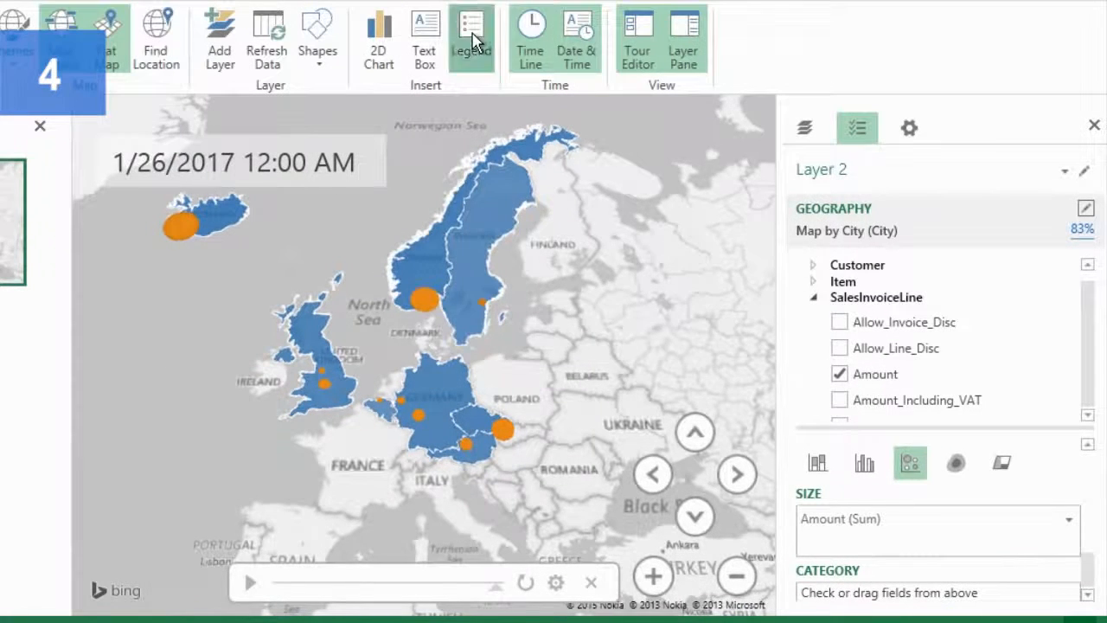
{"action": "left_click", "coordinate": [425, 9]}
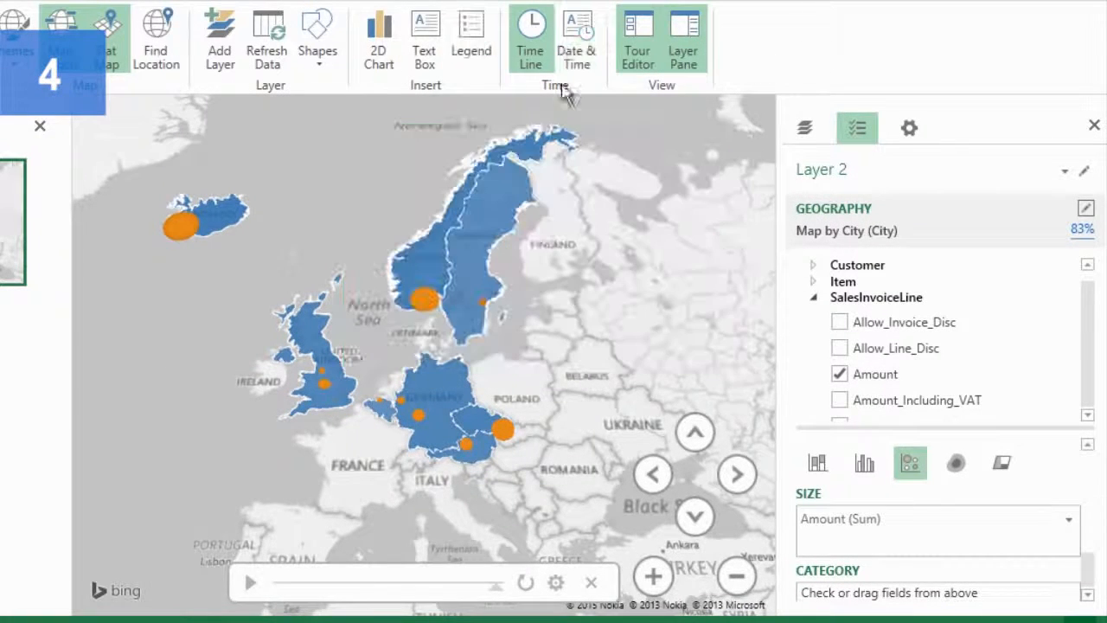
{"action": "left_click", "coordinate": [384, 51]}
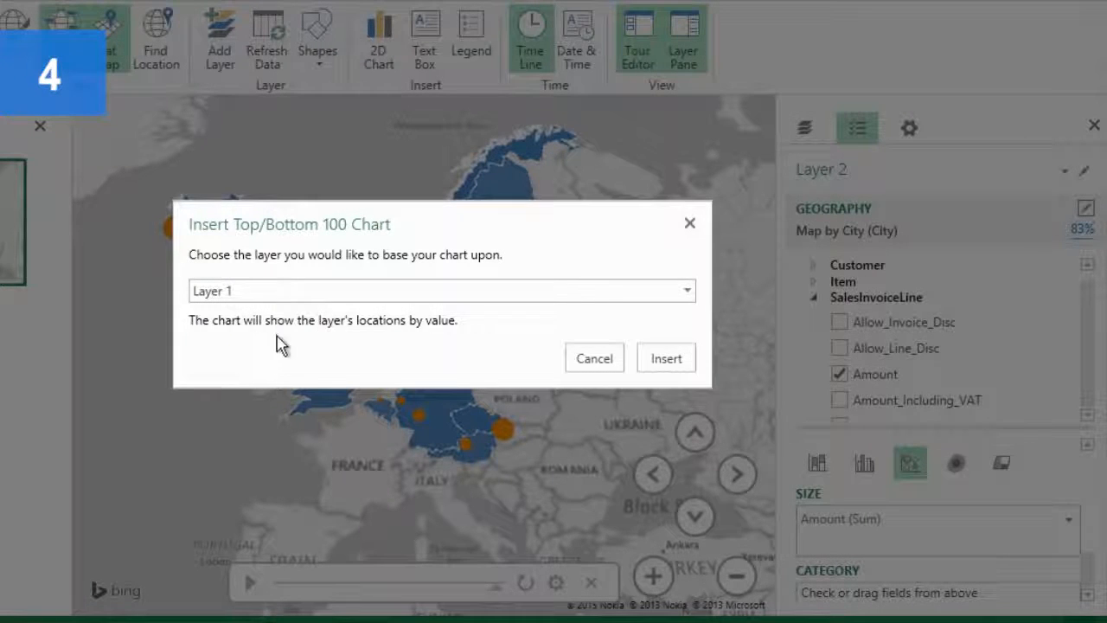
{"action": "left_click", "coordinate": [670, 360]}
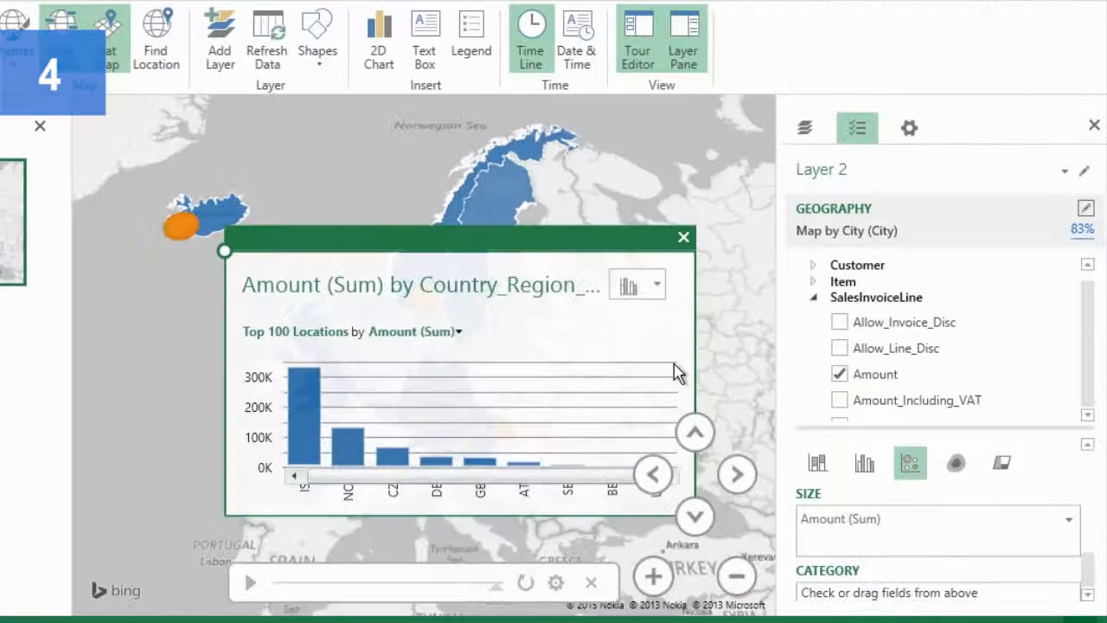
Change the chart to horizontal bars, then move it over the Atlantic west of Britain and shrink its width.
{"action": "left_click", "coordinate": [658, 288]}
{"action": "left_click", "coordinate": [637, 390]}
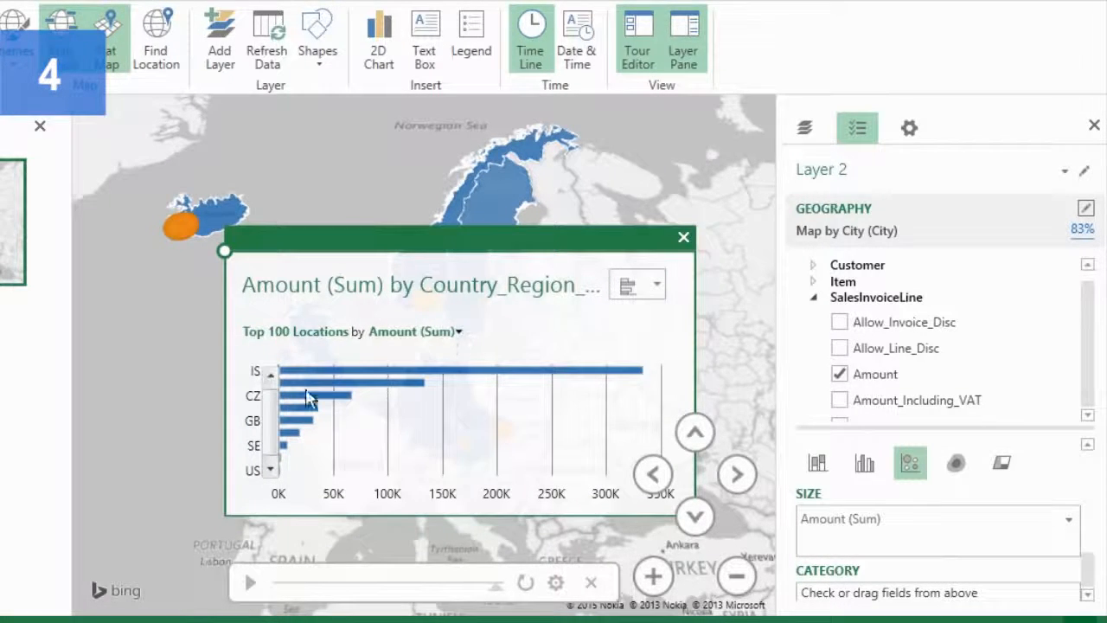
{"action": "left_click_drag", "start_coordinate": [374, 253], "coordinate": [239, 292]}
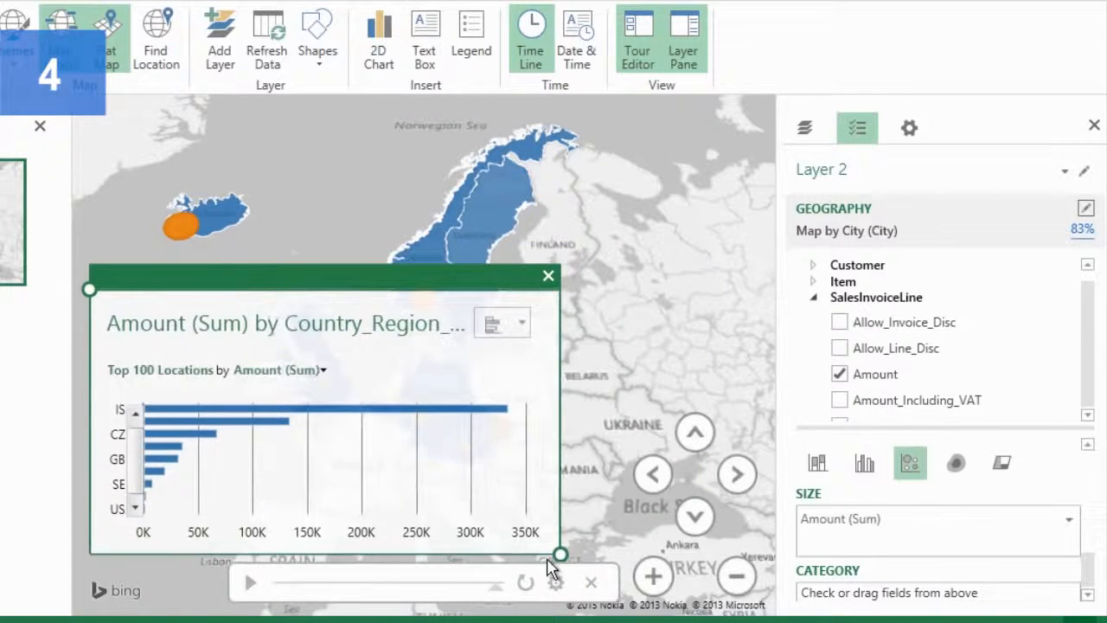
{"action": "left_click_drag", "start_coordinate": [560, 554], "coordinate": [285, 555]}
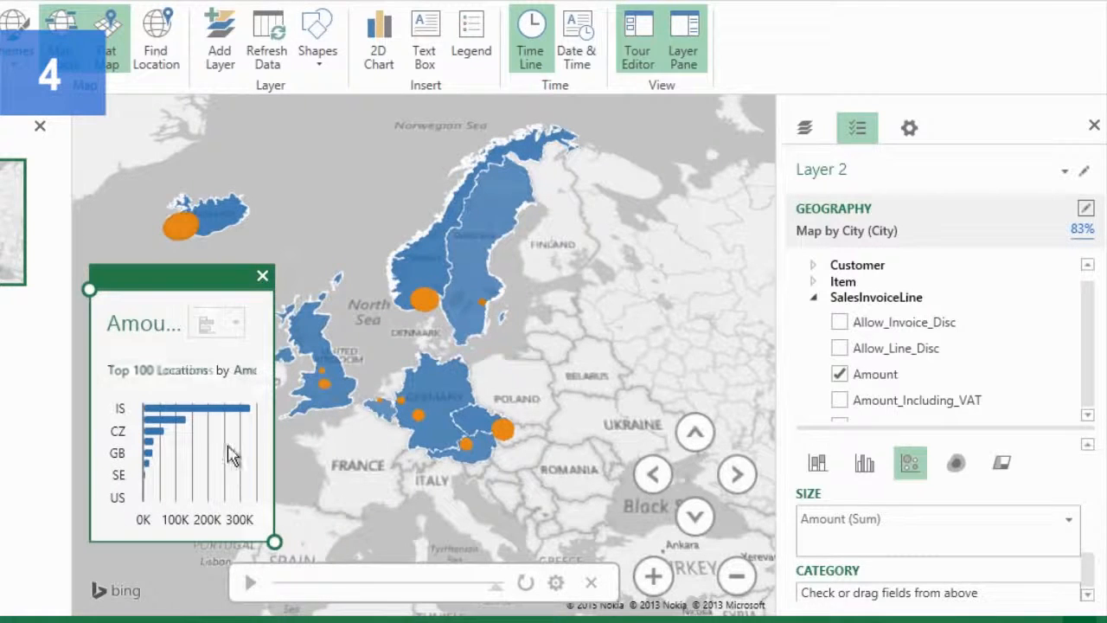
{"action": "mouse_move", "coordinate": [189, 422]}
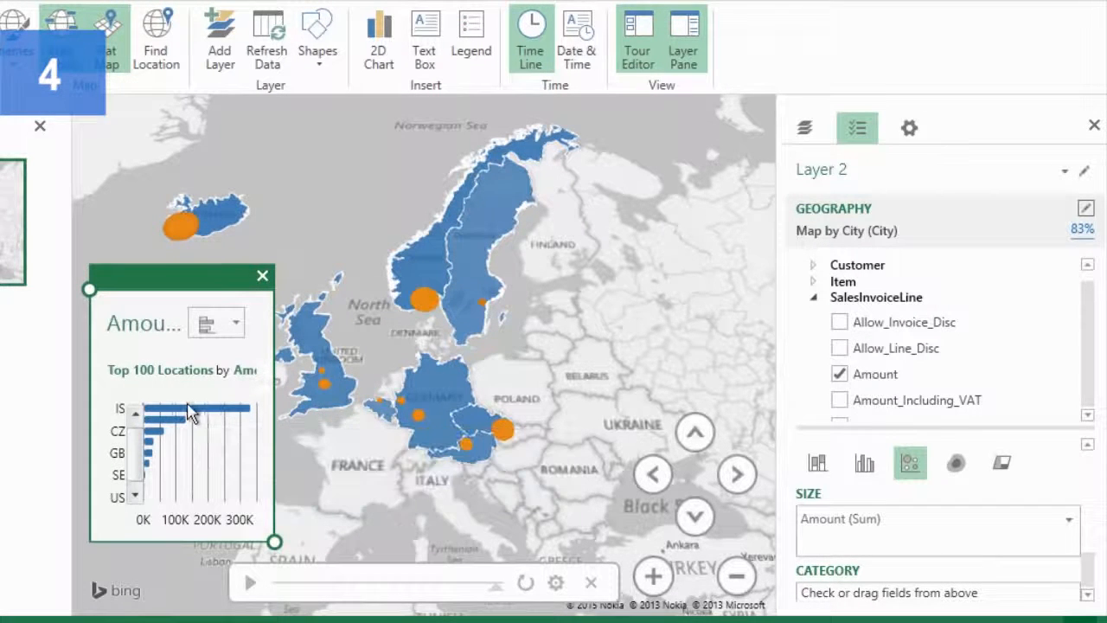
{"action": "left_click", "coordinate": [194, 412]}
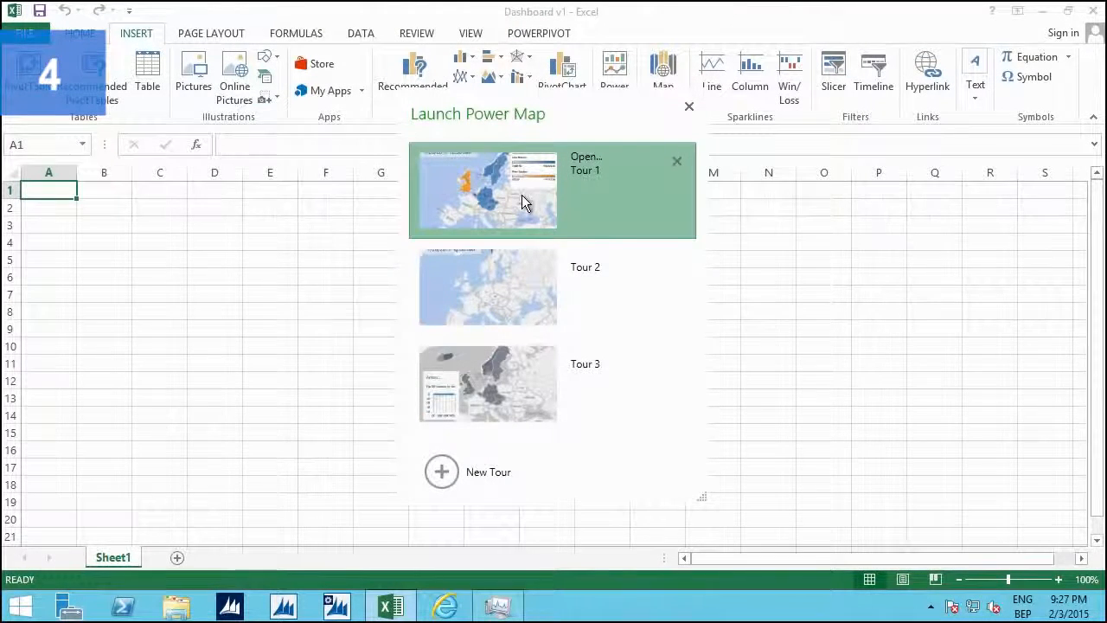
Open the existing Tour 1 and switch its first scene from the QuantityInvoicedPerCountry layer to the AmountInvoicedPerCountry layer.
{"action": "left_click", "coordinate": [521, 194]}
{"action": "left_click", "coordinate": [508, 270]}
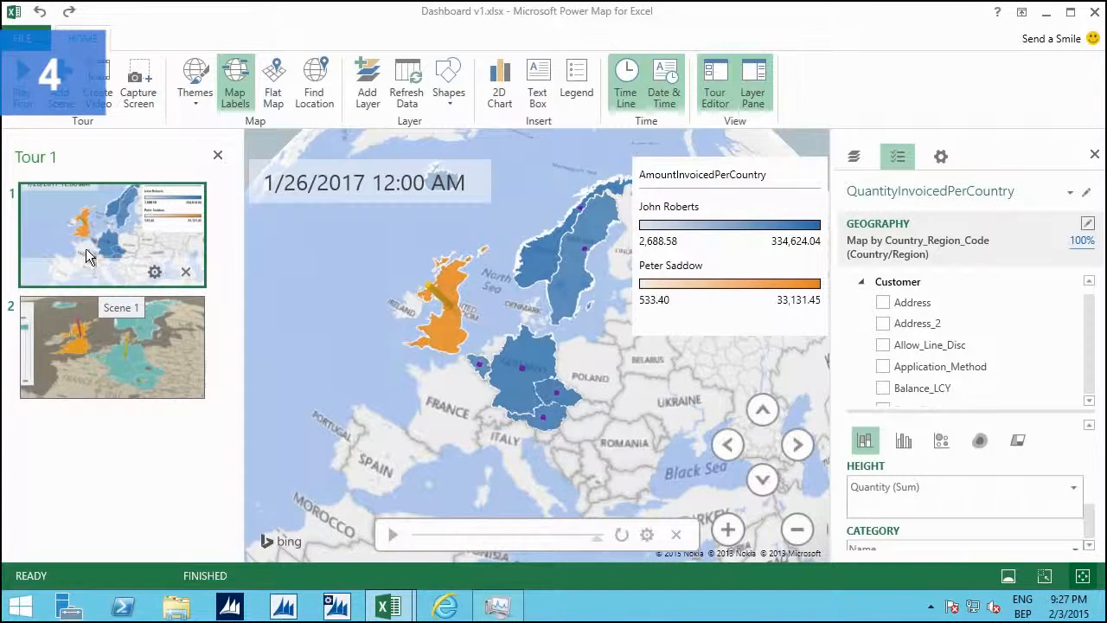
{"action": "left_click", "coordinate": [1070, 193]}
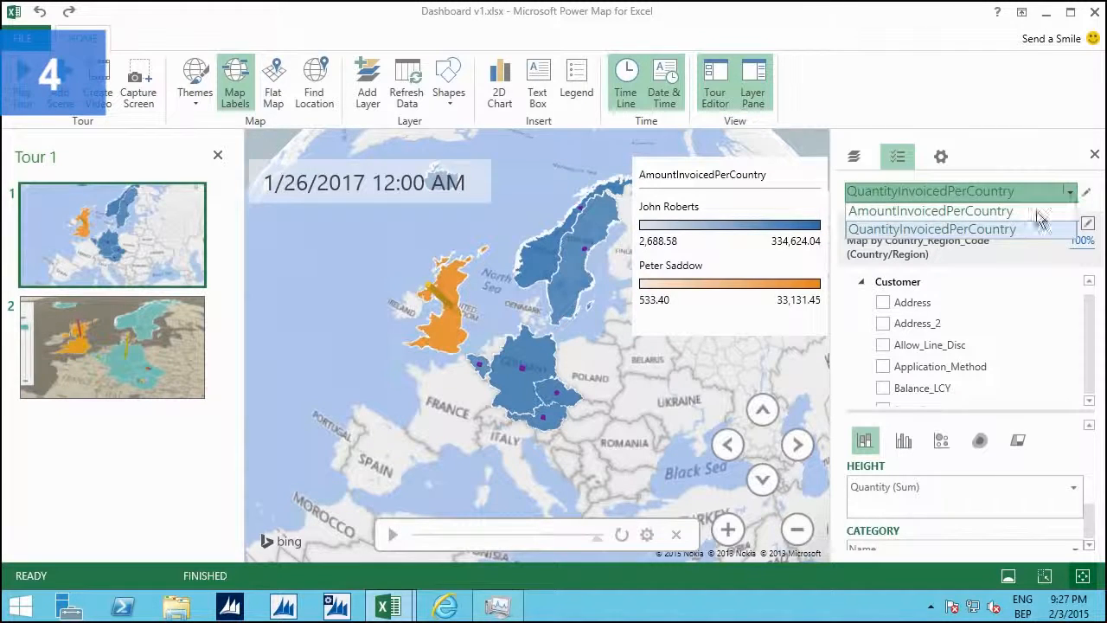
{"action": "left_click", "coordinate": [954, 229]}
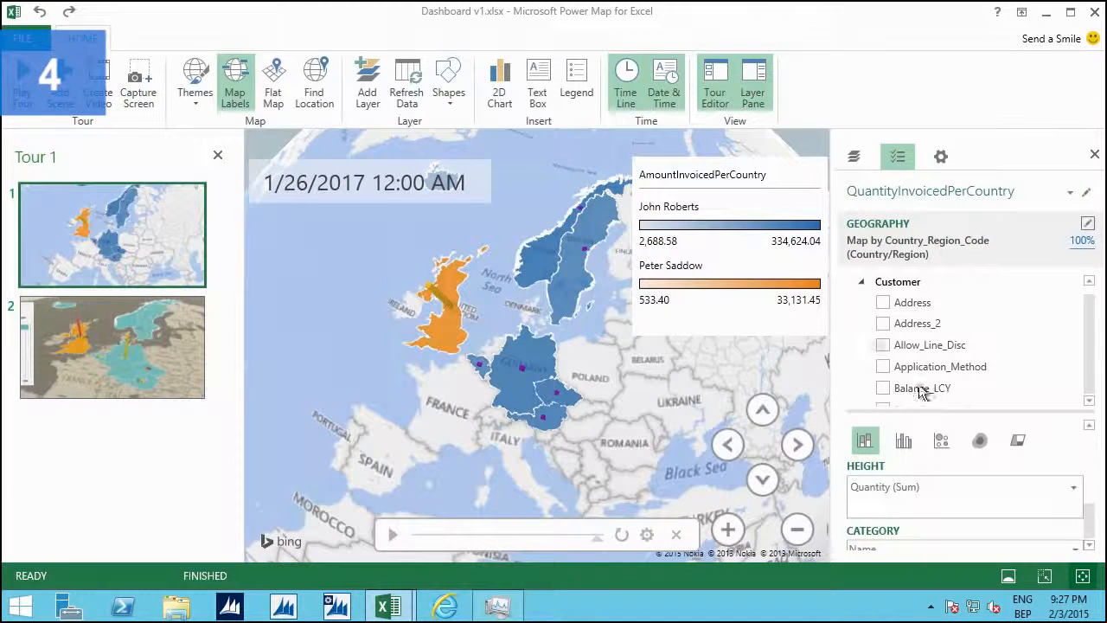
{"action": "left_click", "coordinate": [953, 192]}
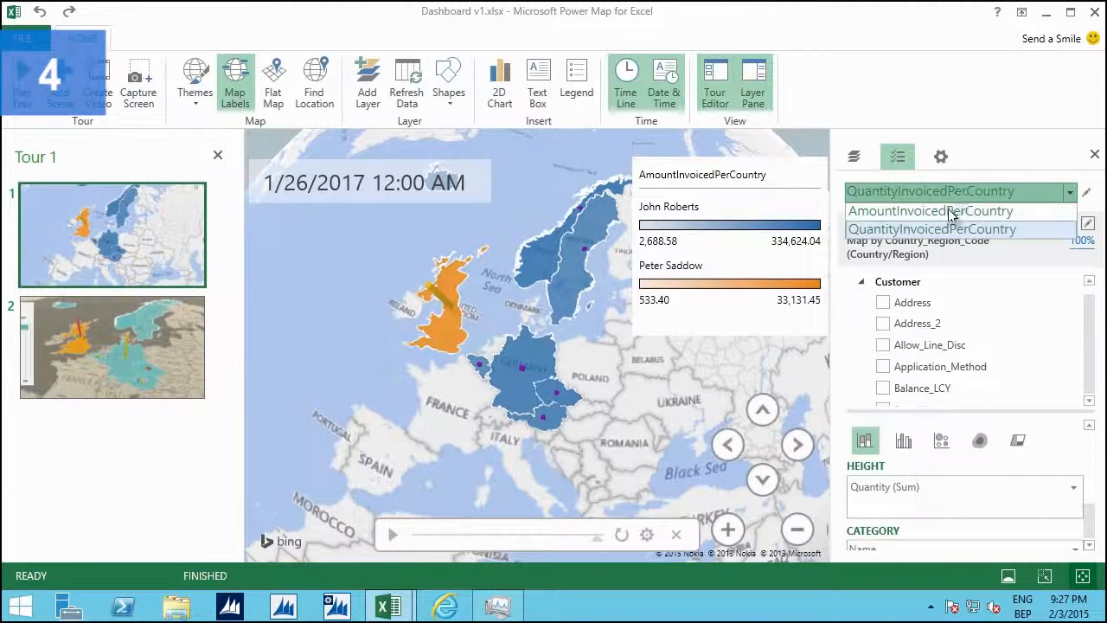
{"action": "left_click", "coordinate": [947, 211]}
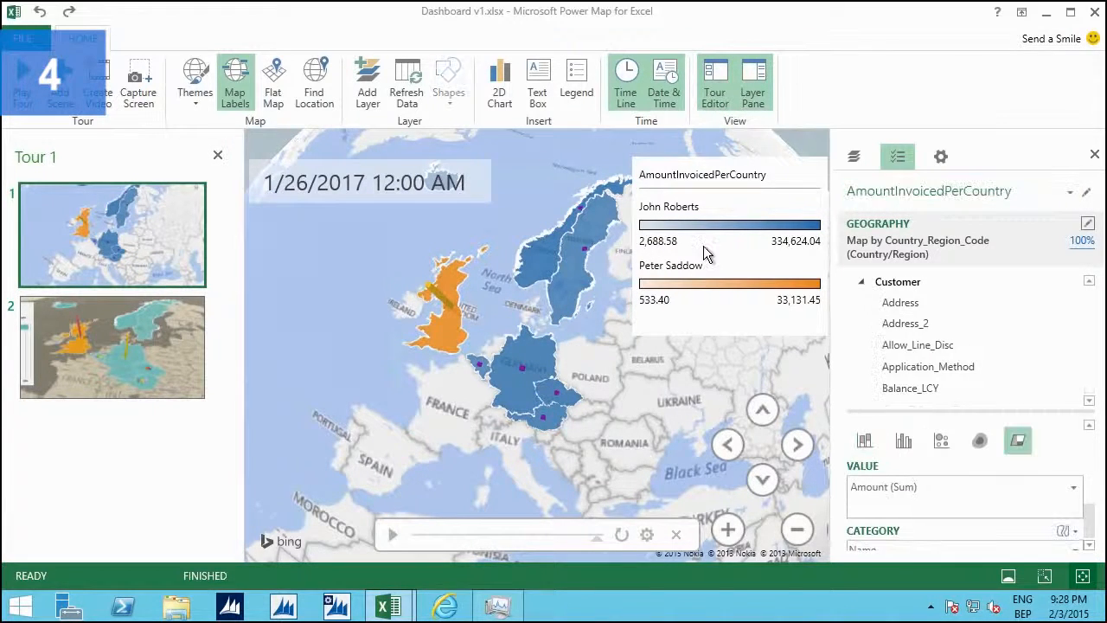
View the second scene of Tour 1 with the tour editor and layer pane hidden.
{"action": "mouse_move", "coordinate": [119, 332]}
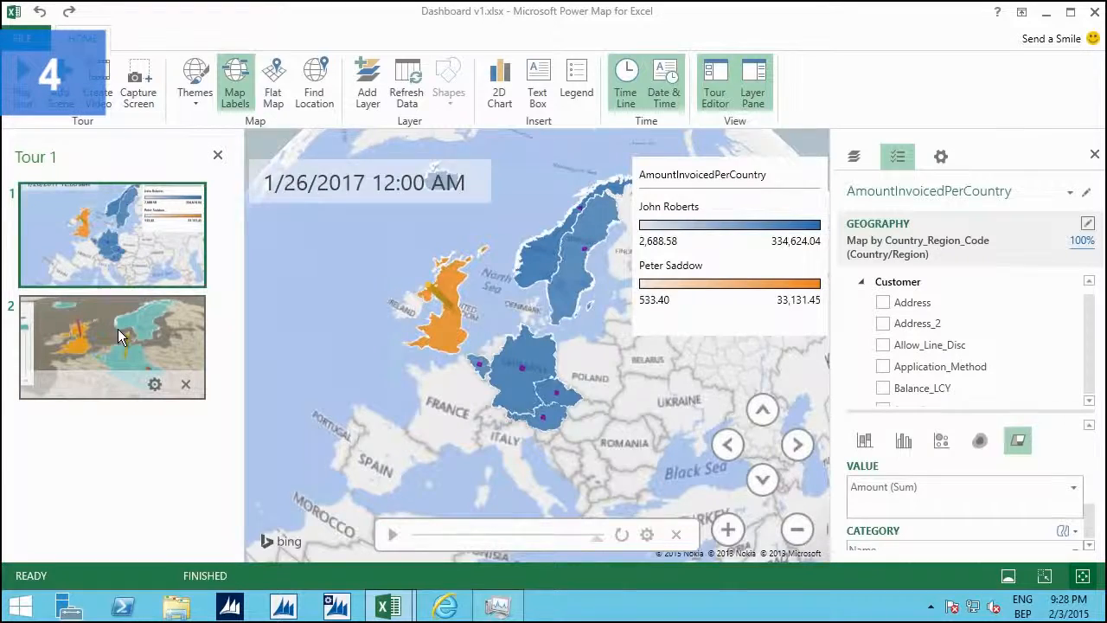
{"action": "left_click", "coordinate": [118, 329]}
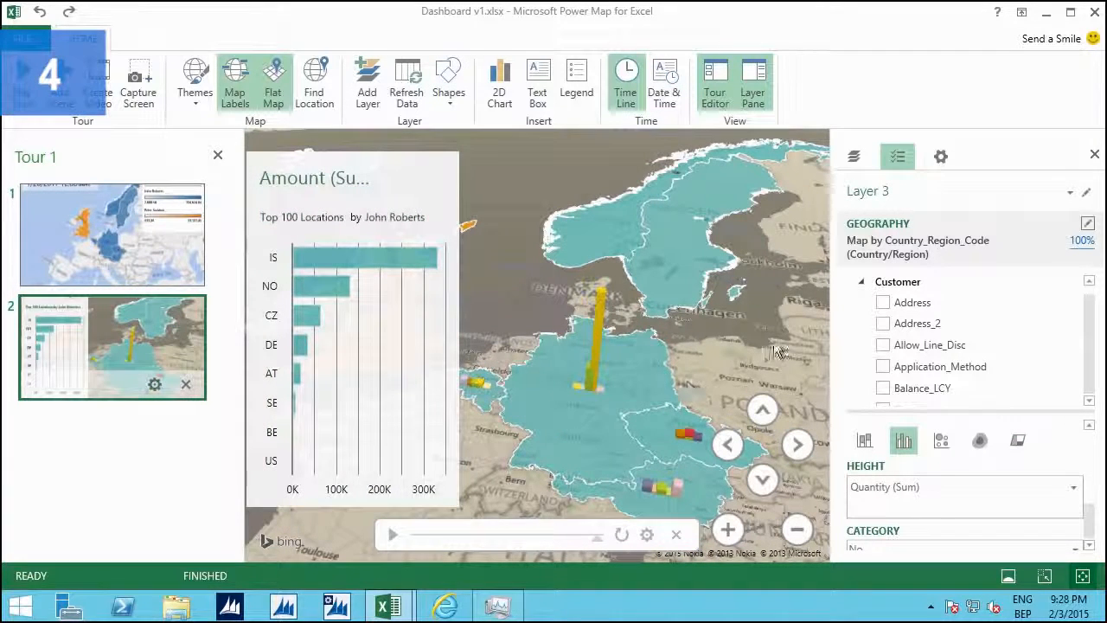
{"action": "left_click", "coordinate": [721, 84]}
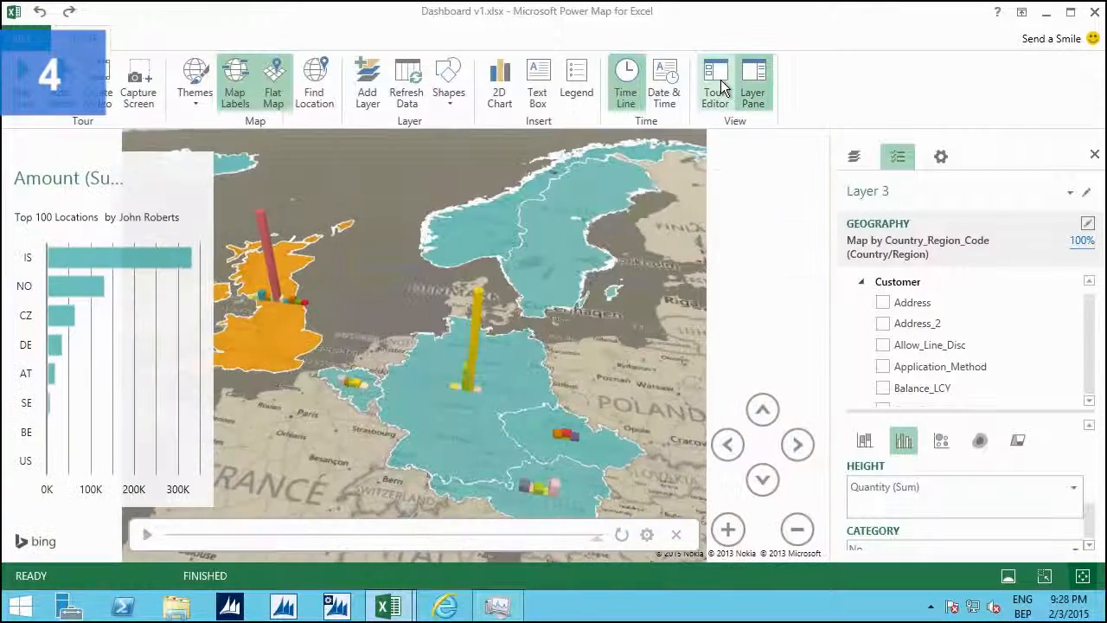
{"action": "left_click", "coordinate": [750, 79]}
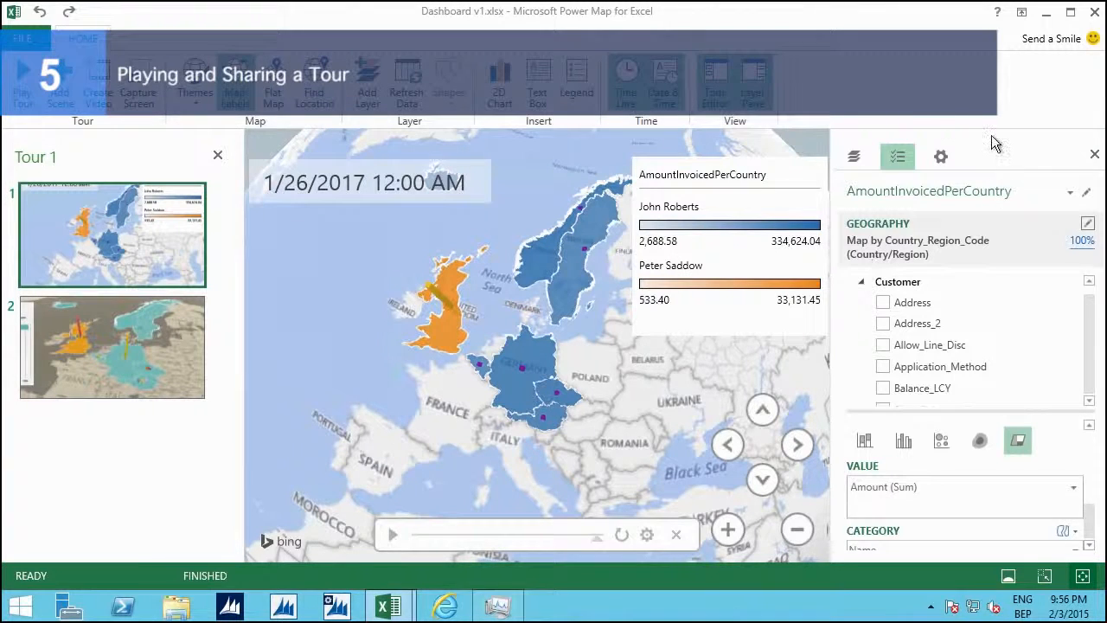
Set the AmountInvoicedPerCountry layer's opacity to 55% and color scale to 57%, and check its color categories.
{"action": "left_click", "coordinate": [855, 157]}
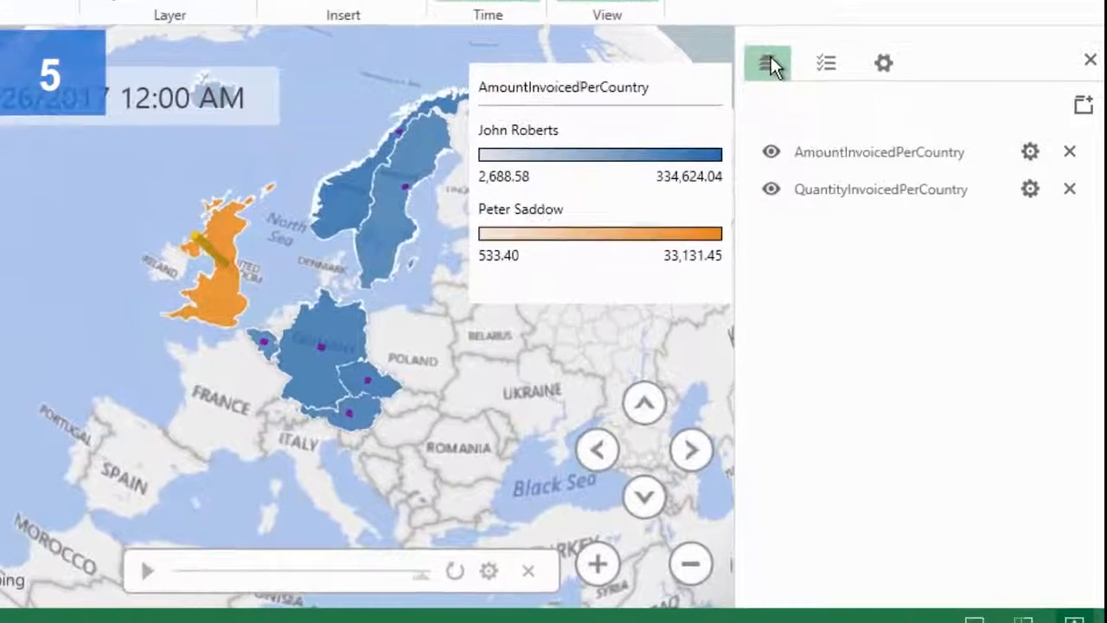
{"action": "left_click", "coordinate": [1029, 151]}
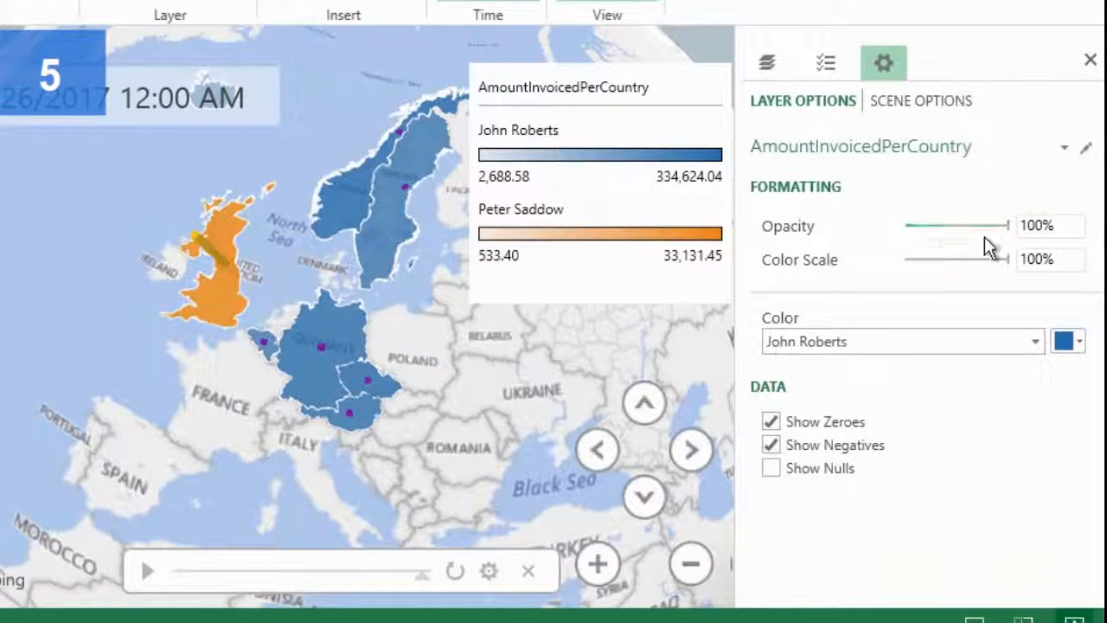
{"action": "mouse_move", "coordinate": [949, 227]}
{"action": "left_mouse_down"}
{"action": "mouse_move", "coordinate": [914, 227]}
{"action": "mouse_move", "coordinate": [961, 228]}
{"action": "left_mouse_up"}
{"action": "left_click", "coordinate": [964, 259]}
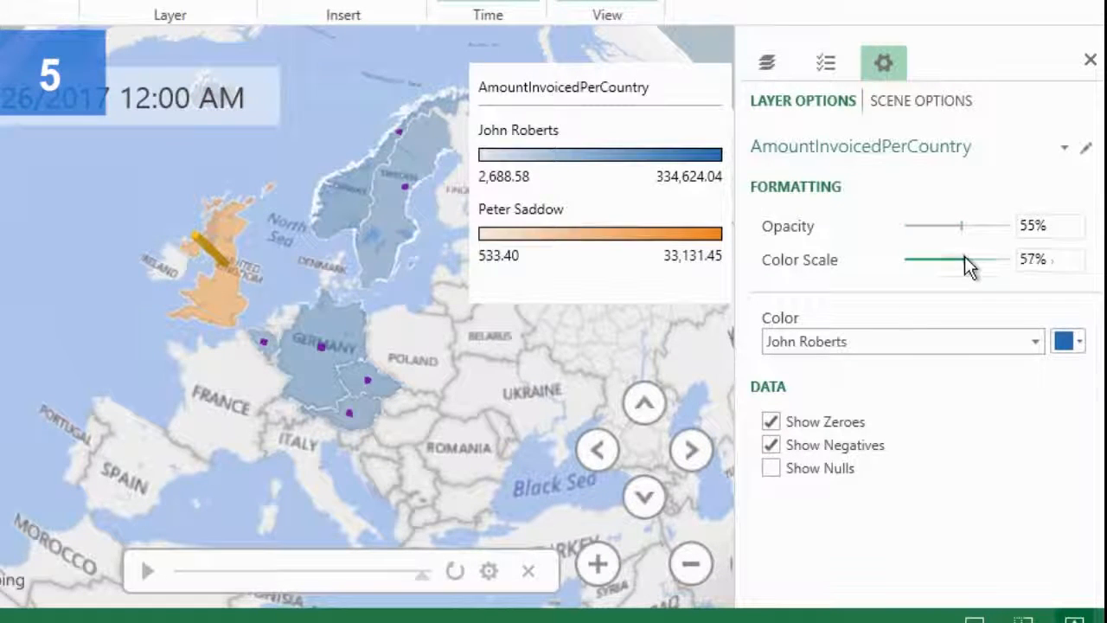
{"action": "left_click", "coordinate": [1035, 341]}
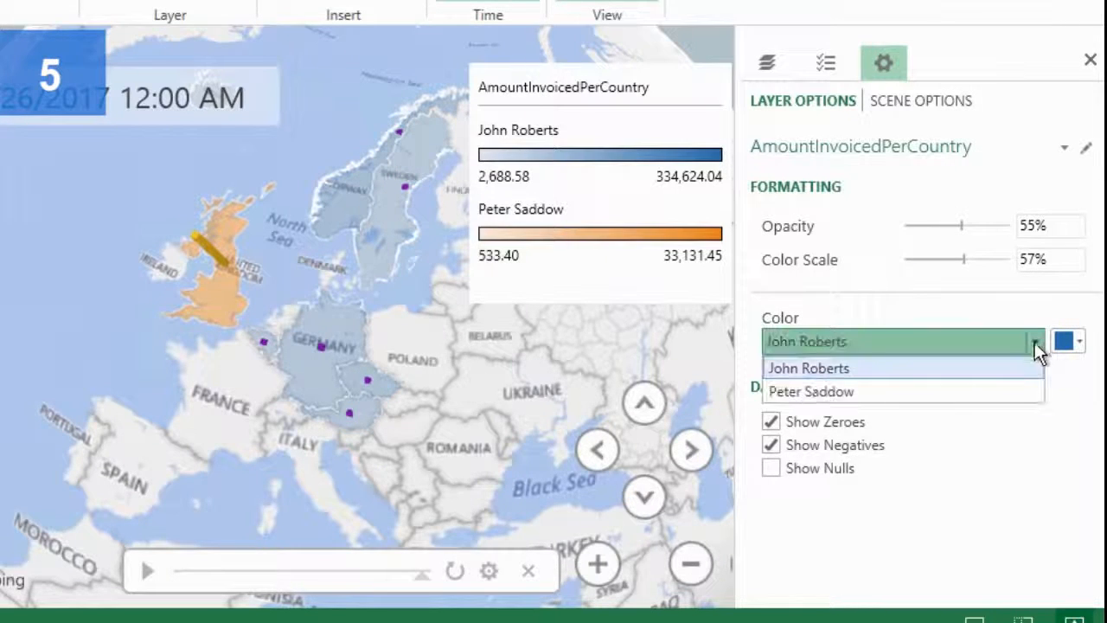
{"action": "left_click", "coordinate": [1011, 458]}
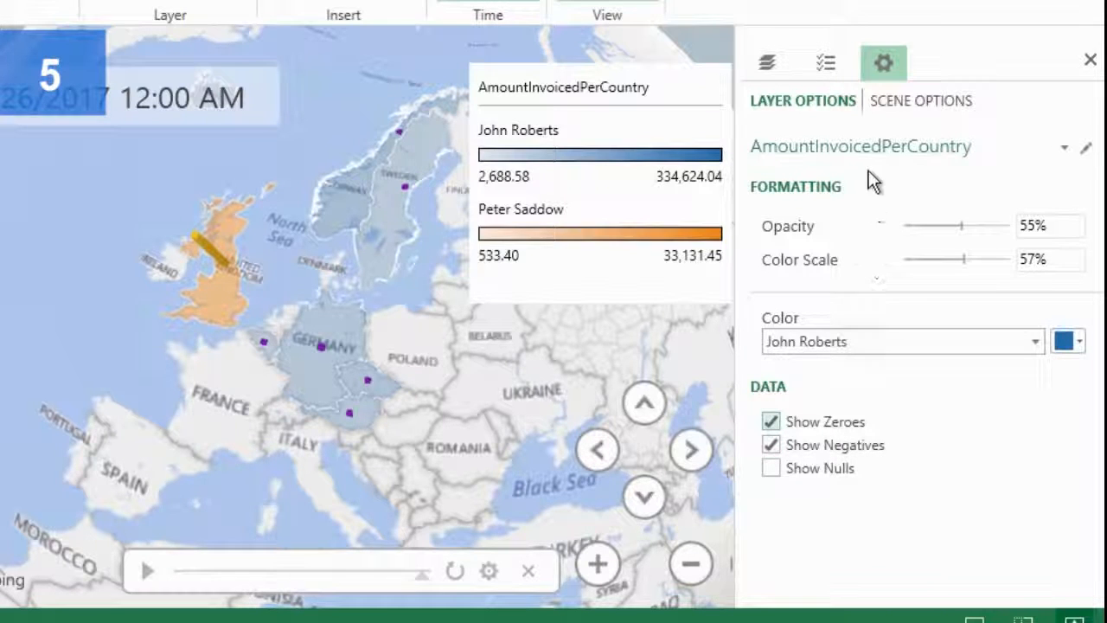
Set the transition effect of the first scene to Dolly in the scene options.
{"action": "left_click", "coordinate": [921, 103]}
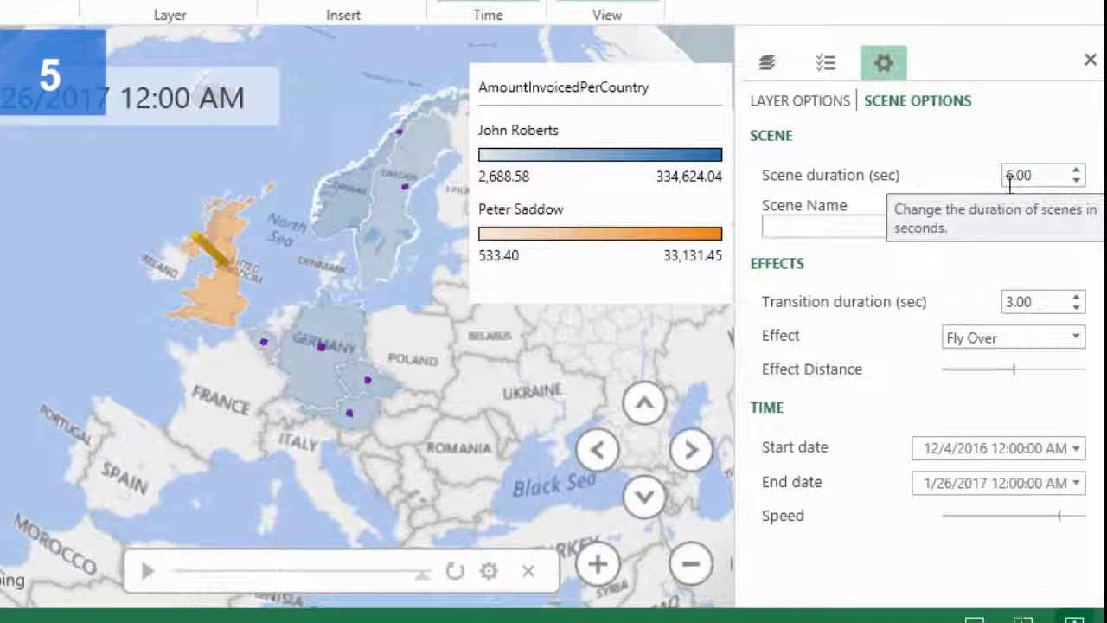
{"action": "left_click", "coordinate": [1075, 339]}
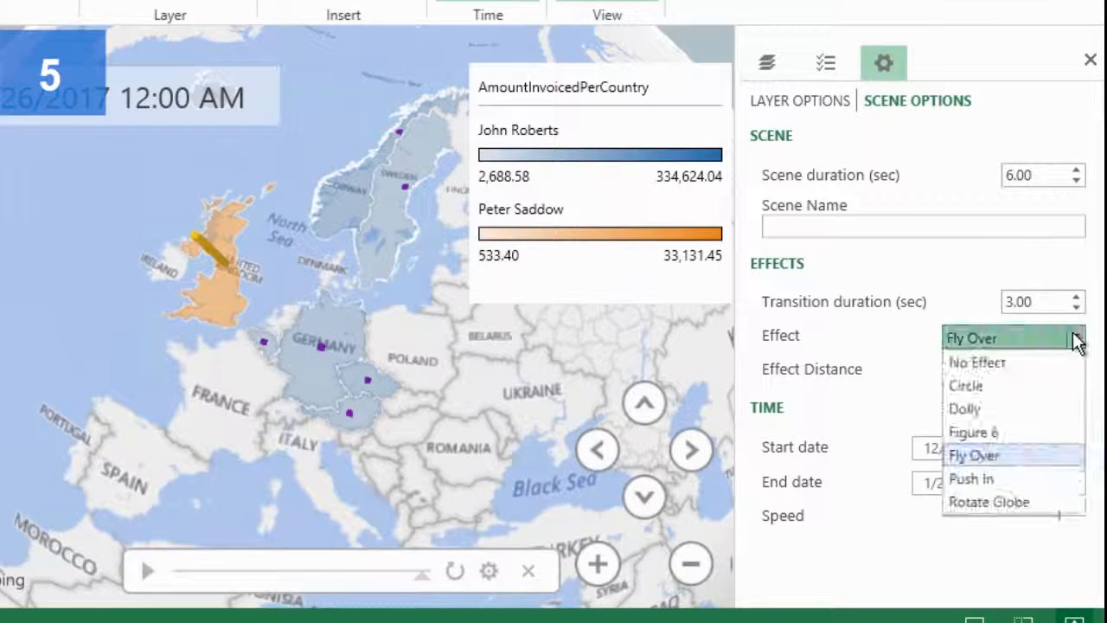
{"action": "left_click", "coordinate": [1016, 408]}
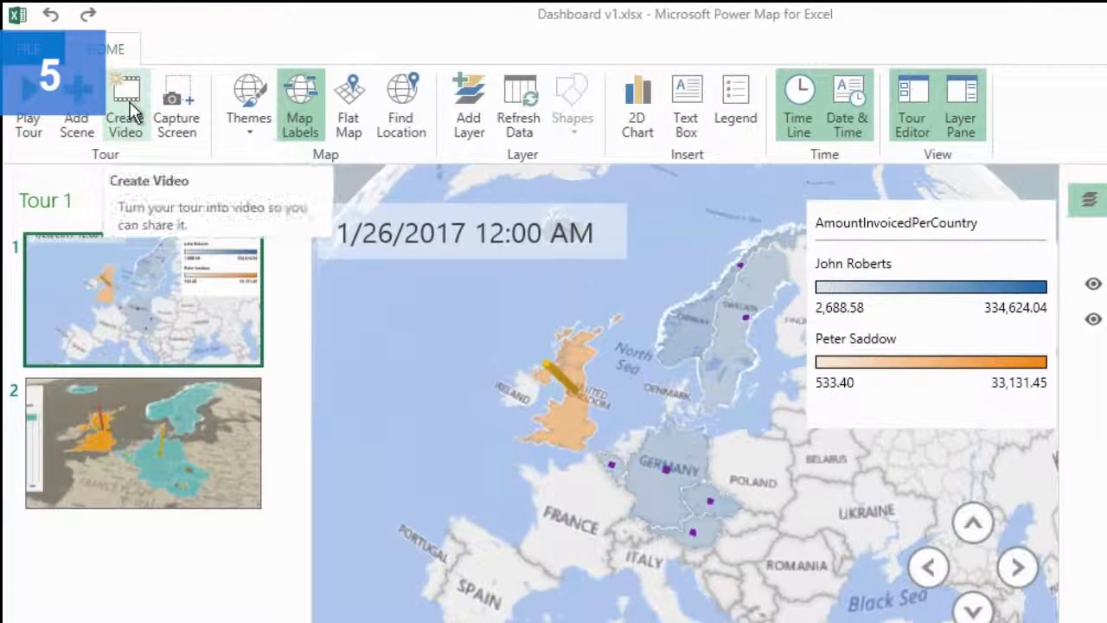
Start creating a video from Tour 1.
{"action": "left_click", "coordinate": [128, 111]}
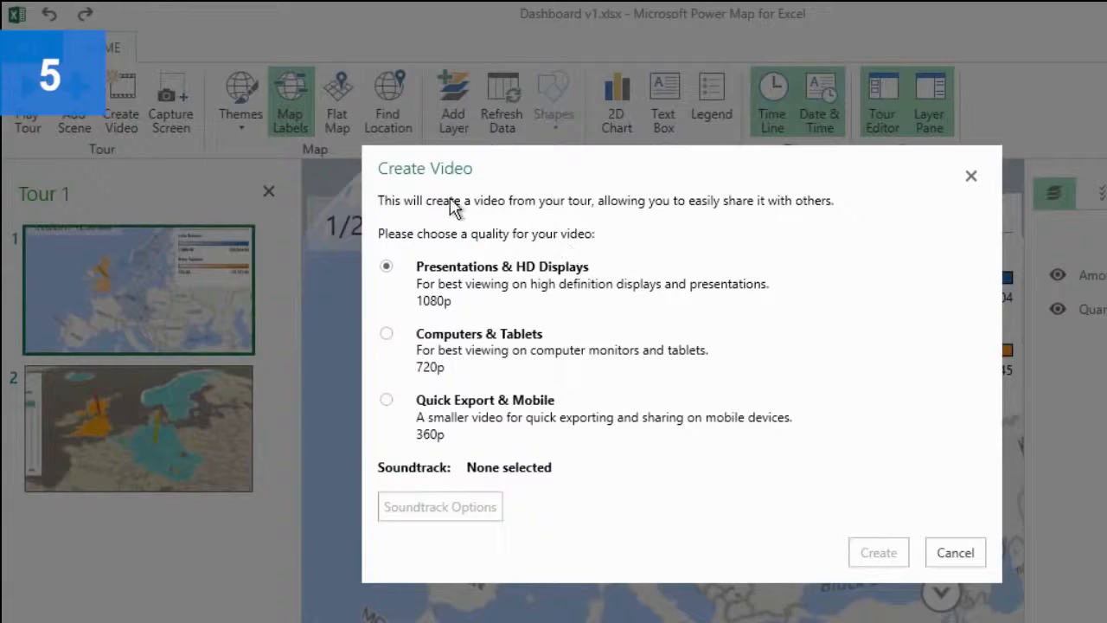